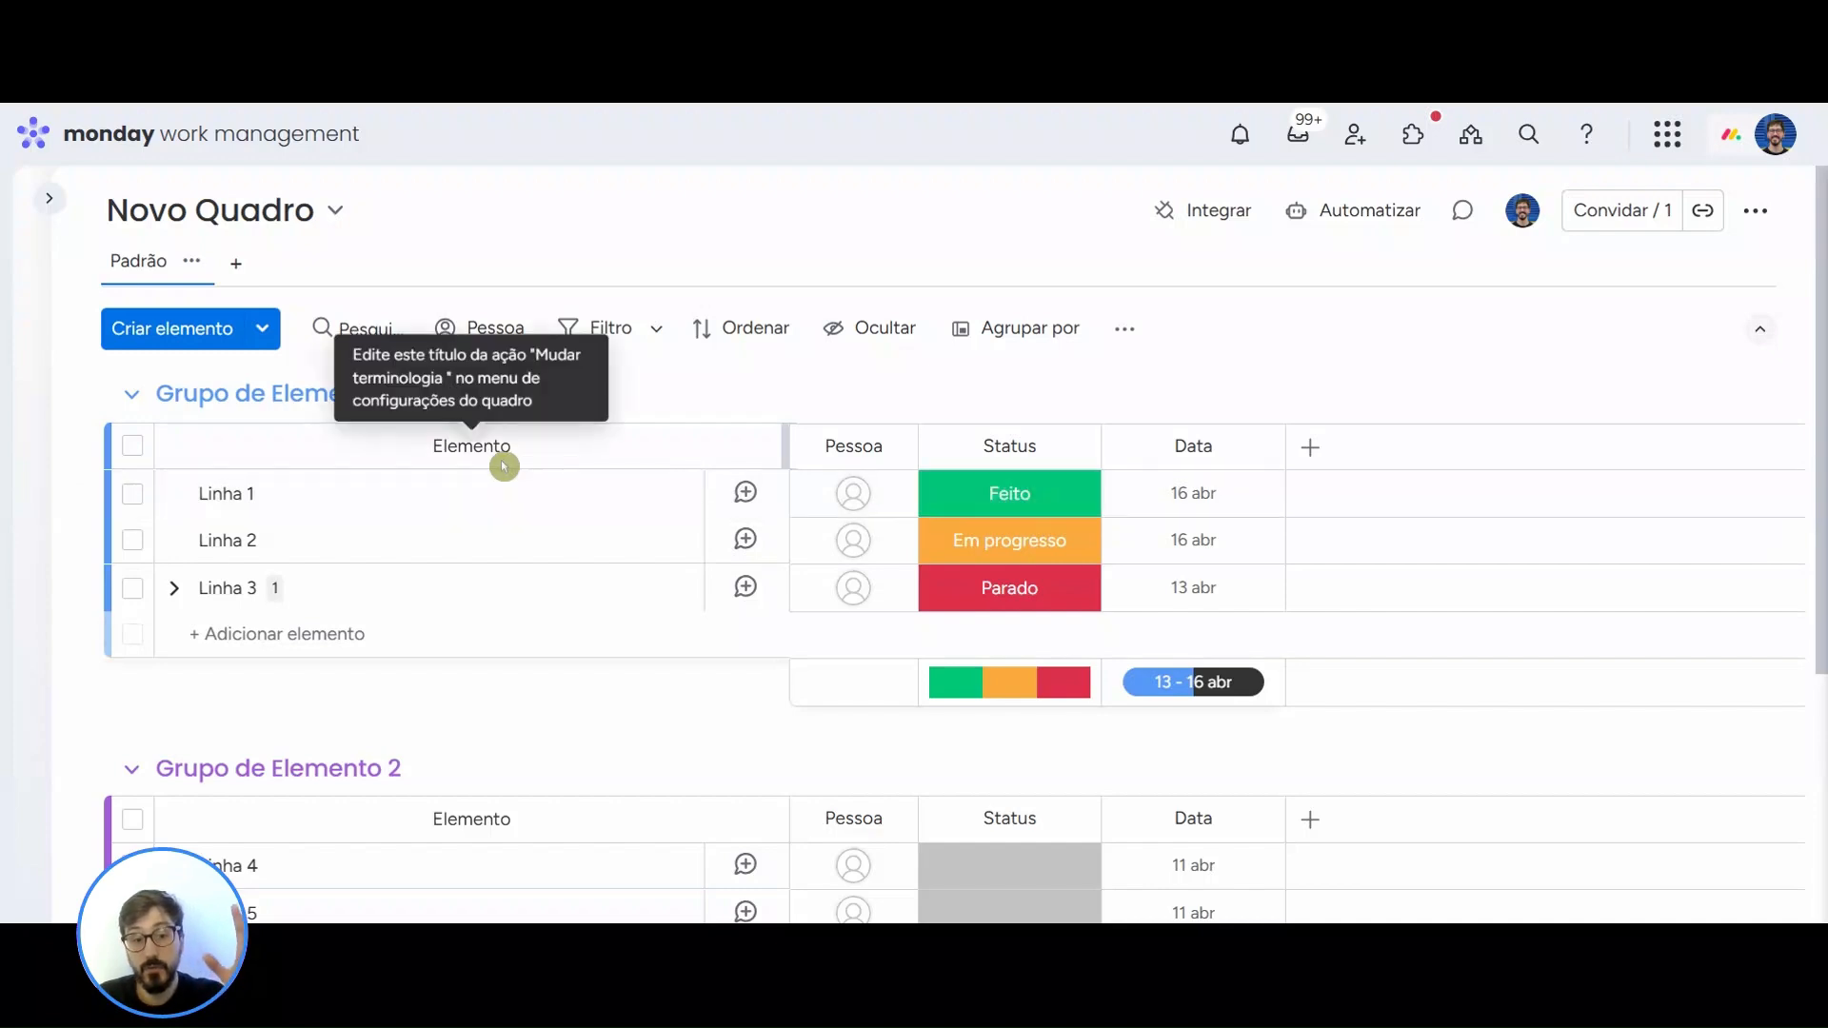
- Rename the item Linha 1 in Grupo de Elemento 1 to "Texto1" and assign a person to it
double_click(238, 502)
text(Texto)
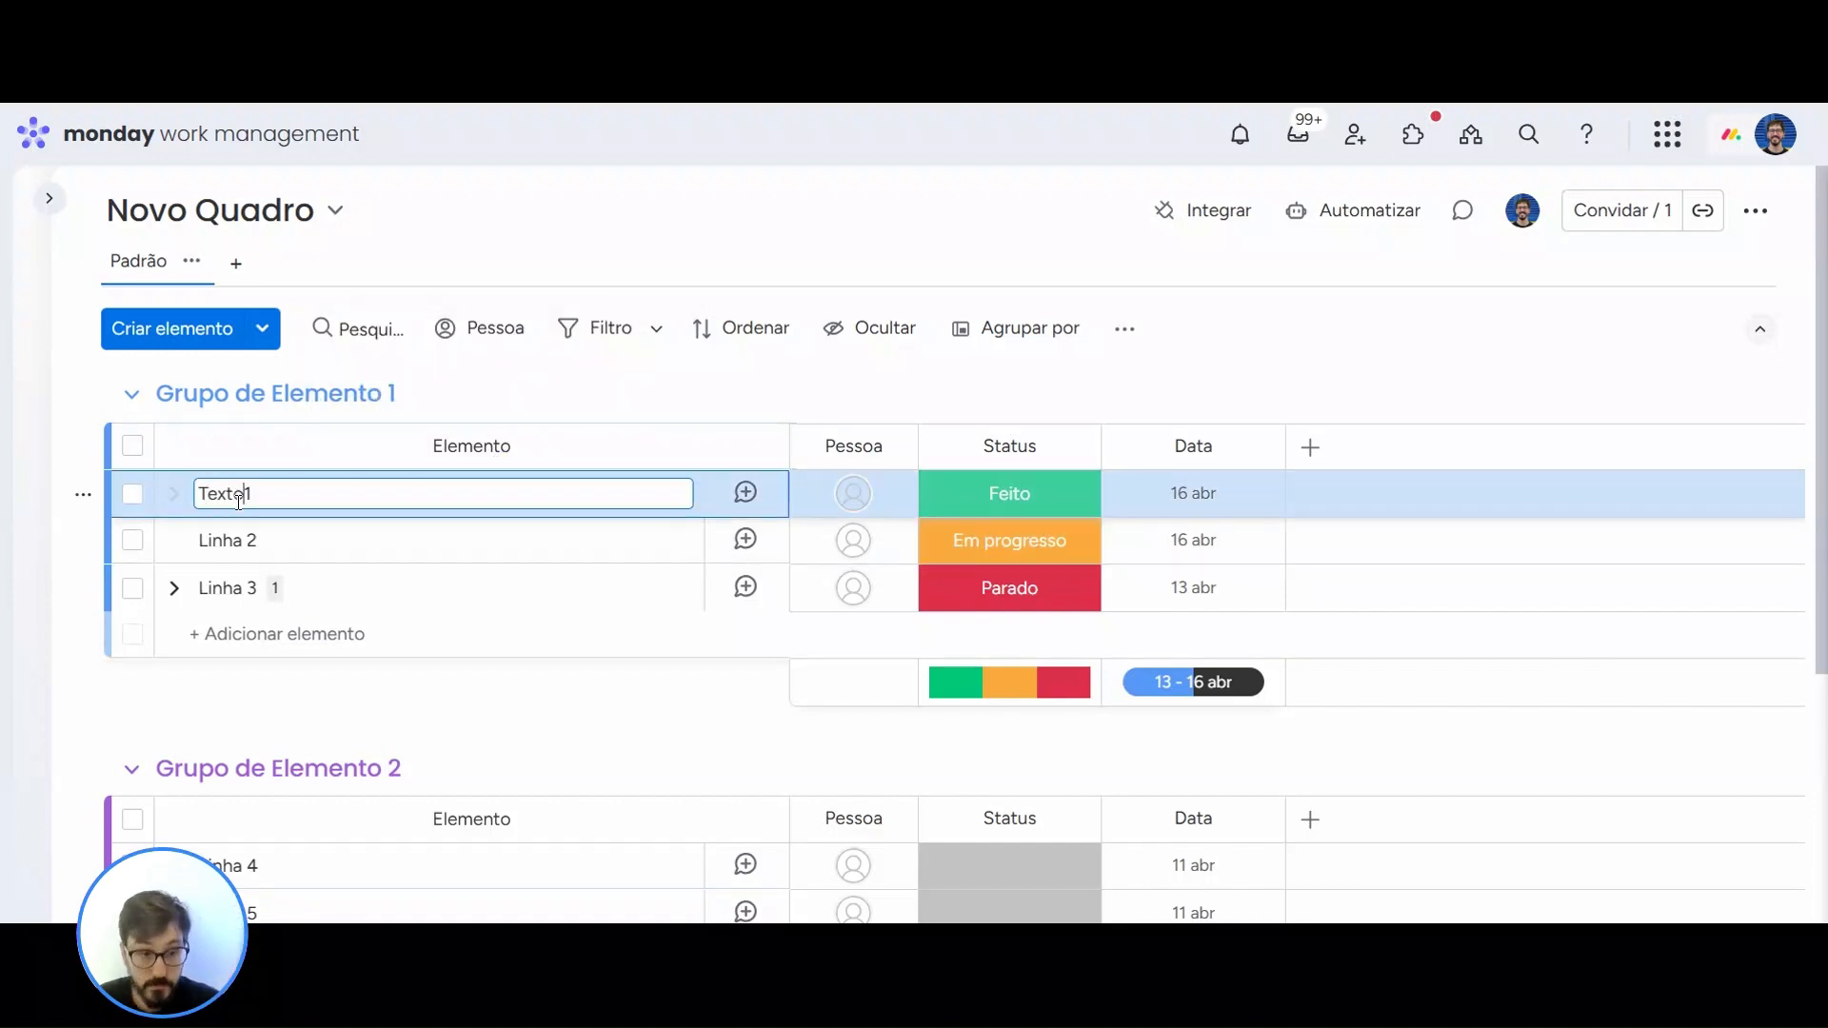
key(Return)
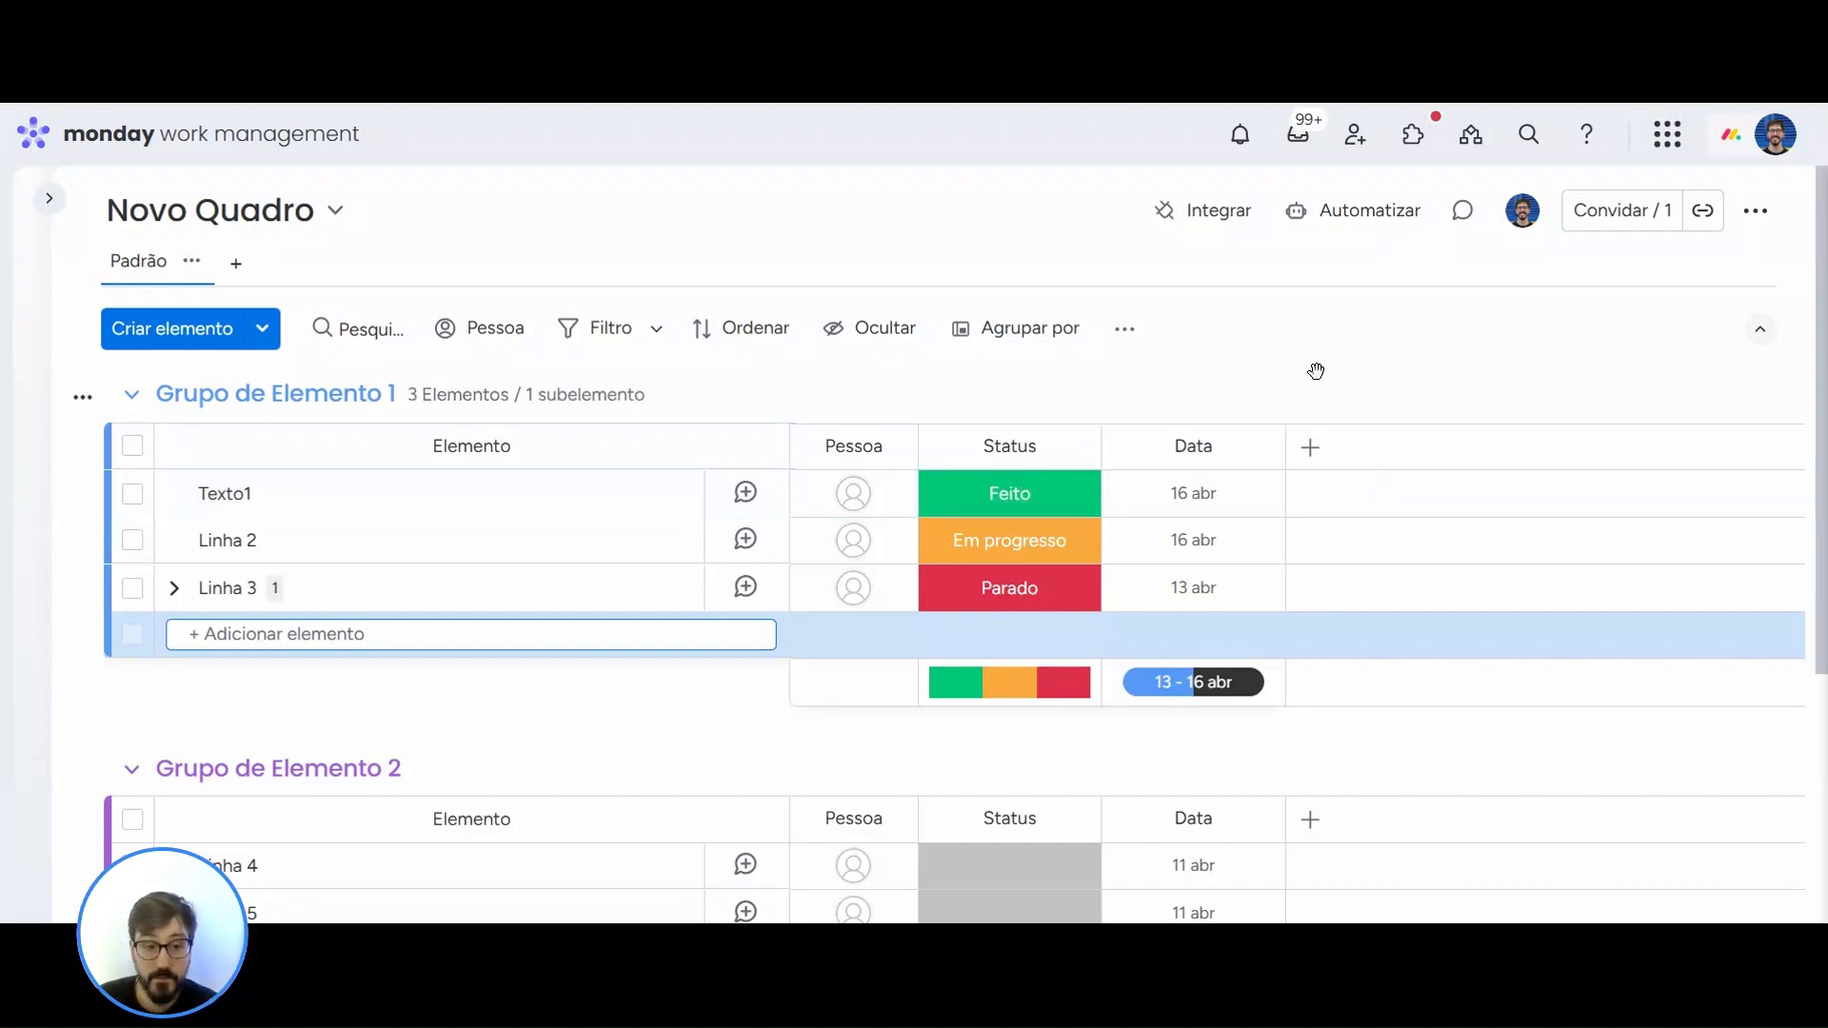
click(867, 505)
click(837, 665)
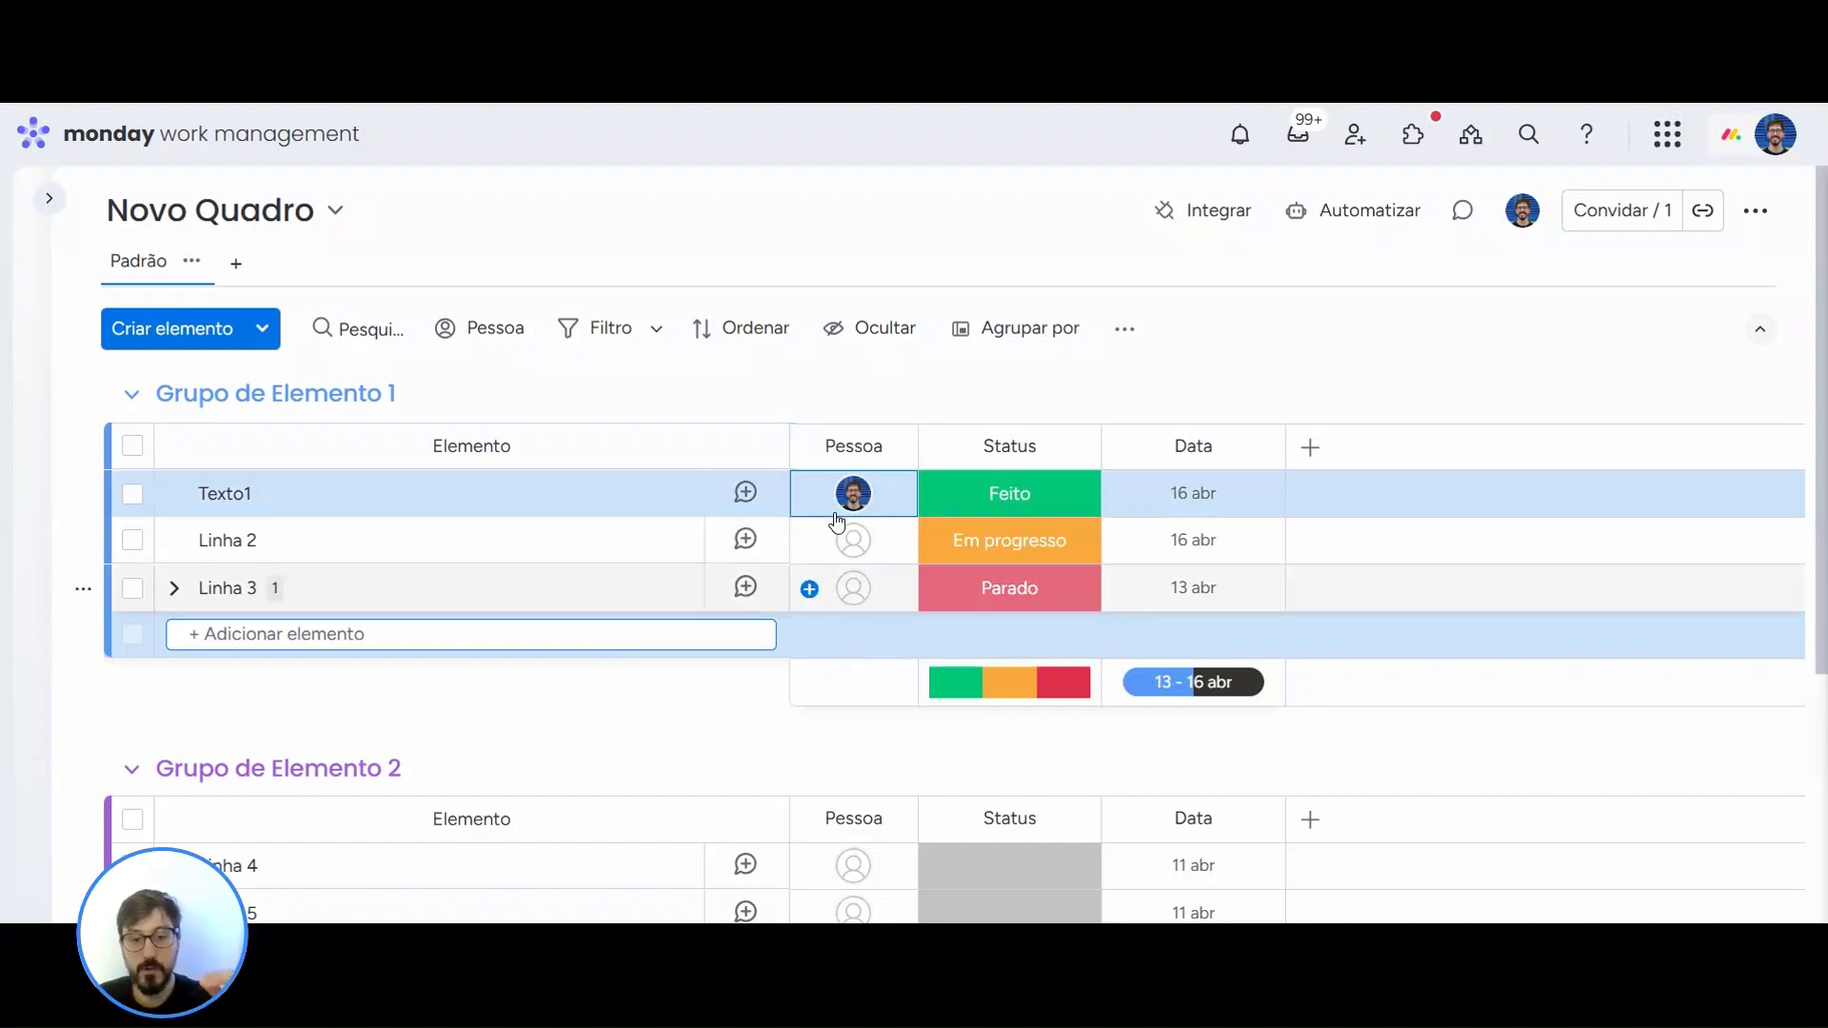
mouse_move(860, 517)
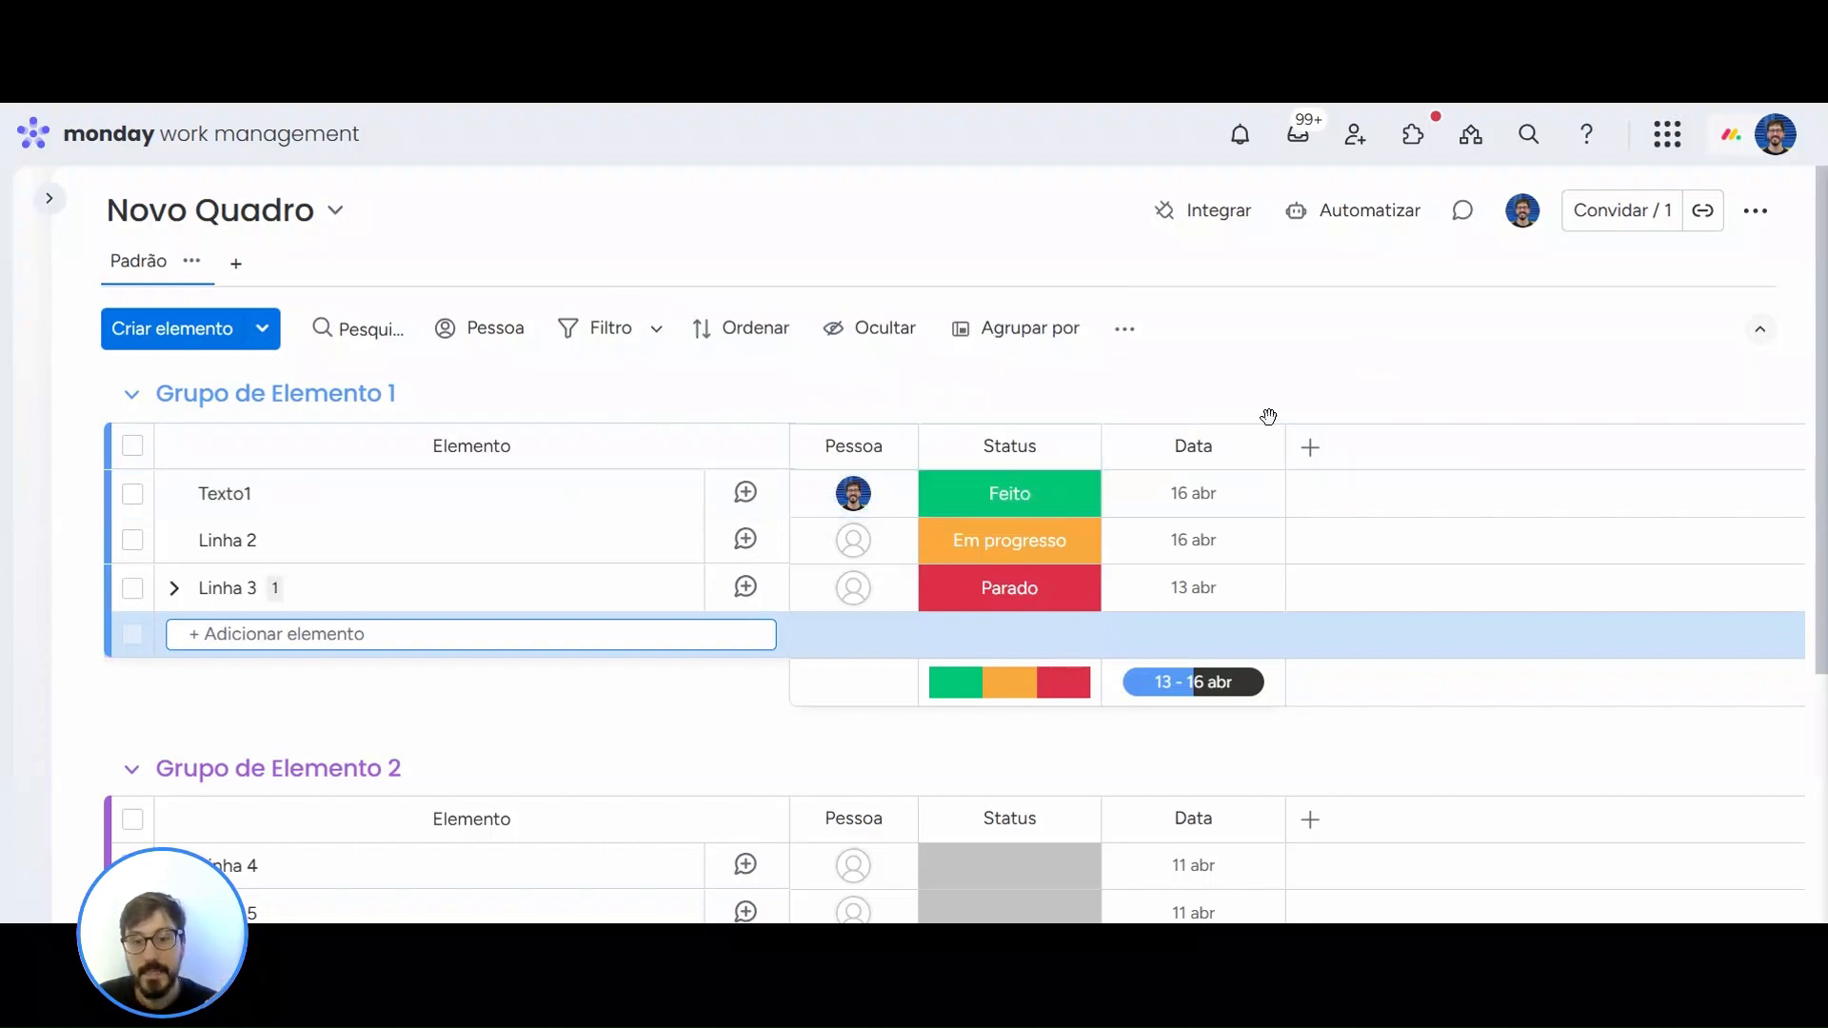
- Switch the Texto1 item's status to Parado and back to Feito
click(1037, 505)
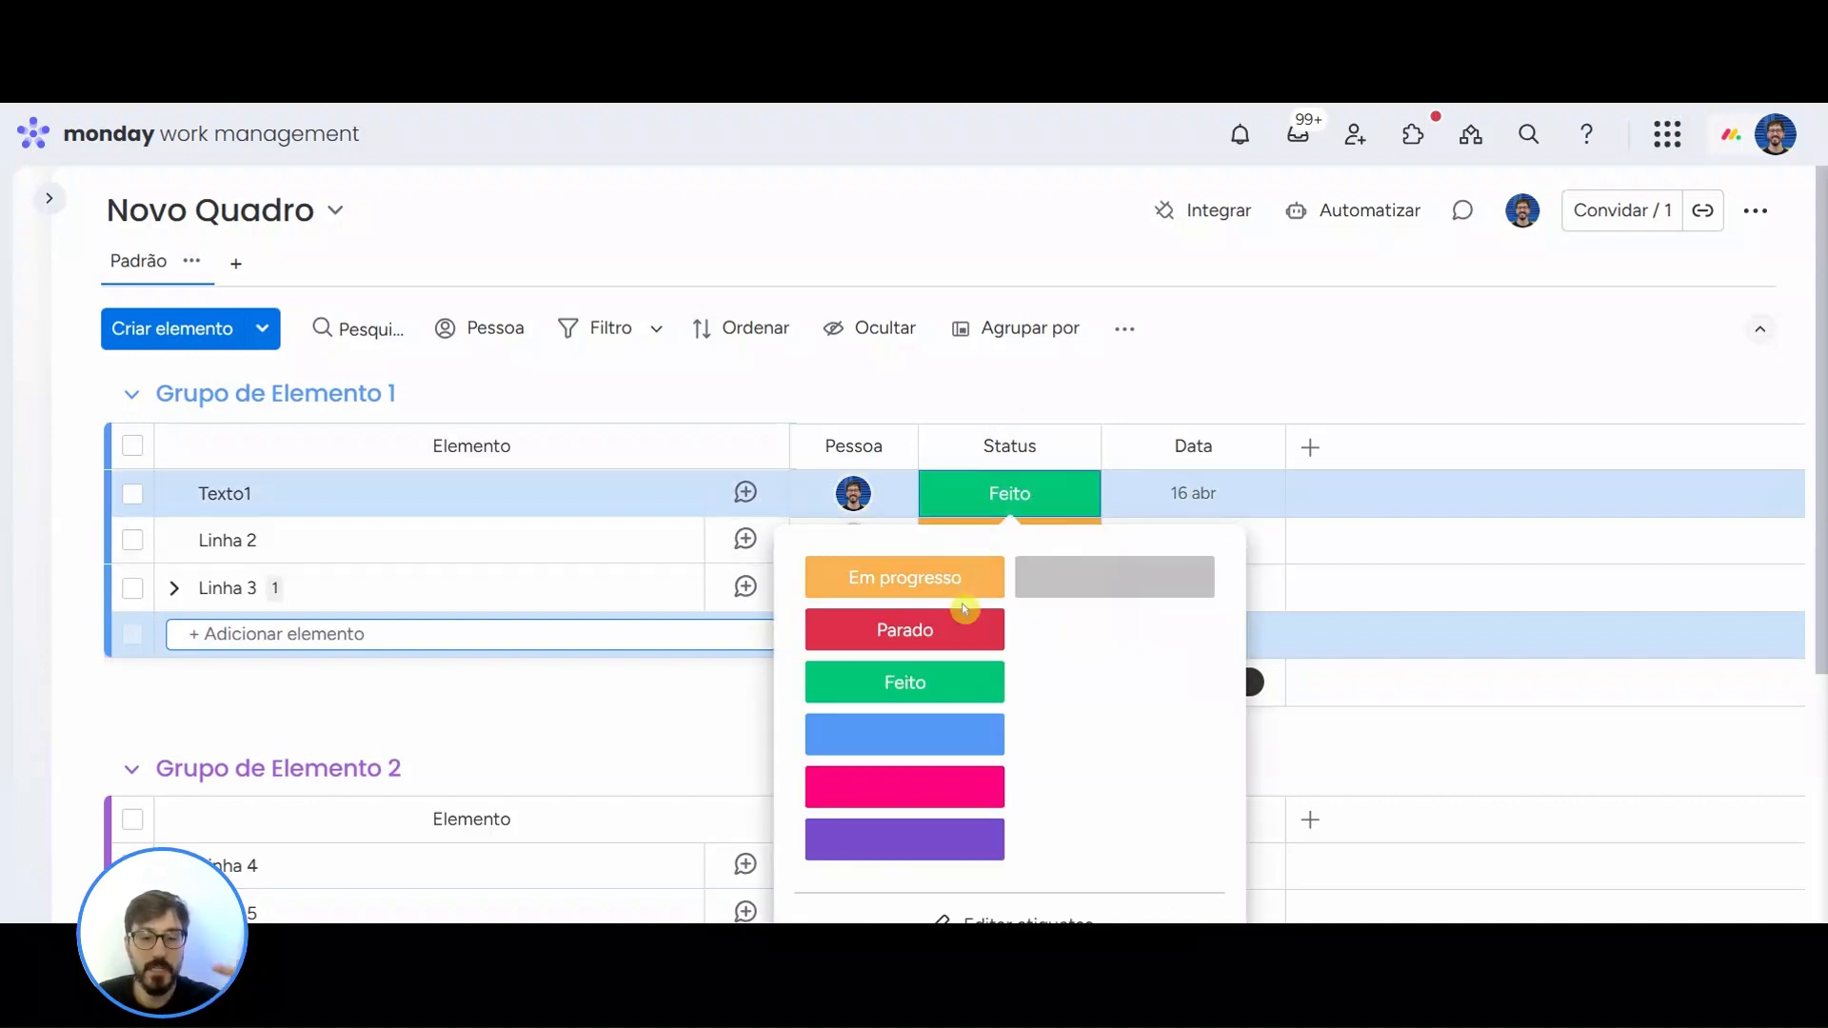
click(944, 639)
click(971, 500)
click(931, 685)
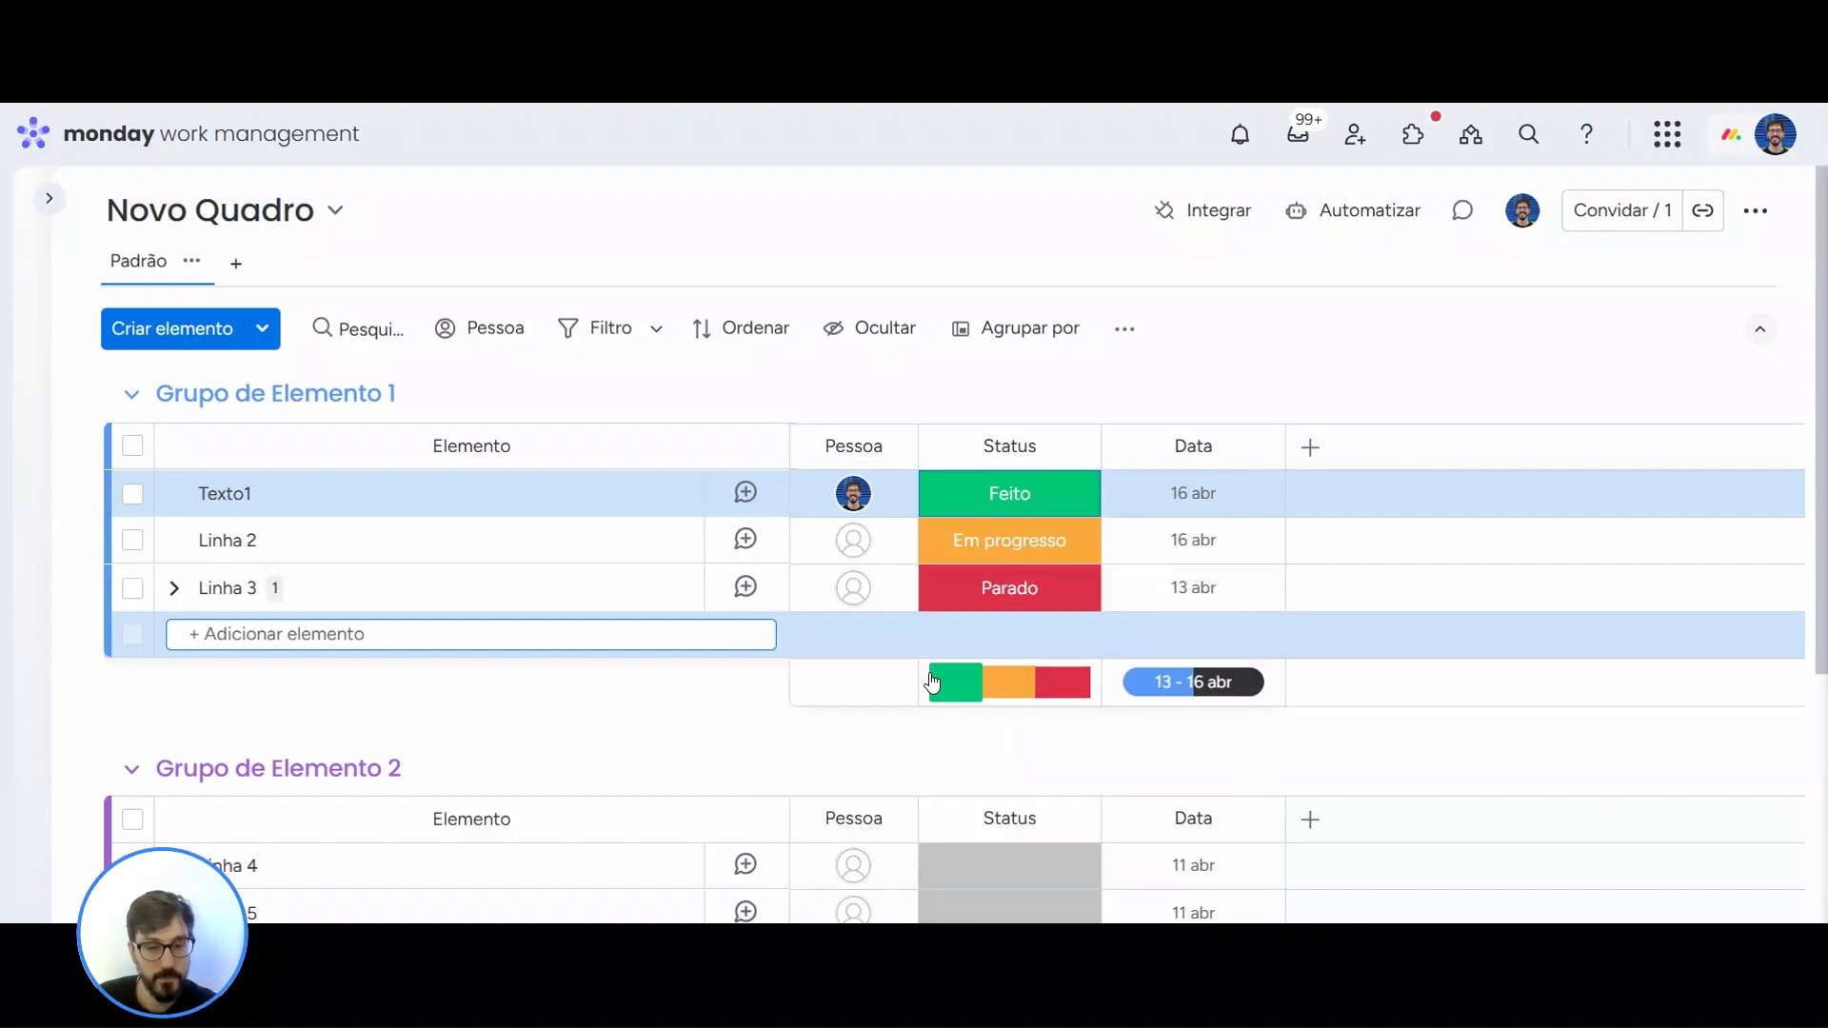
click(1225, 370)
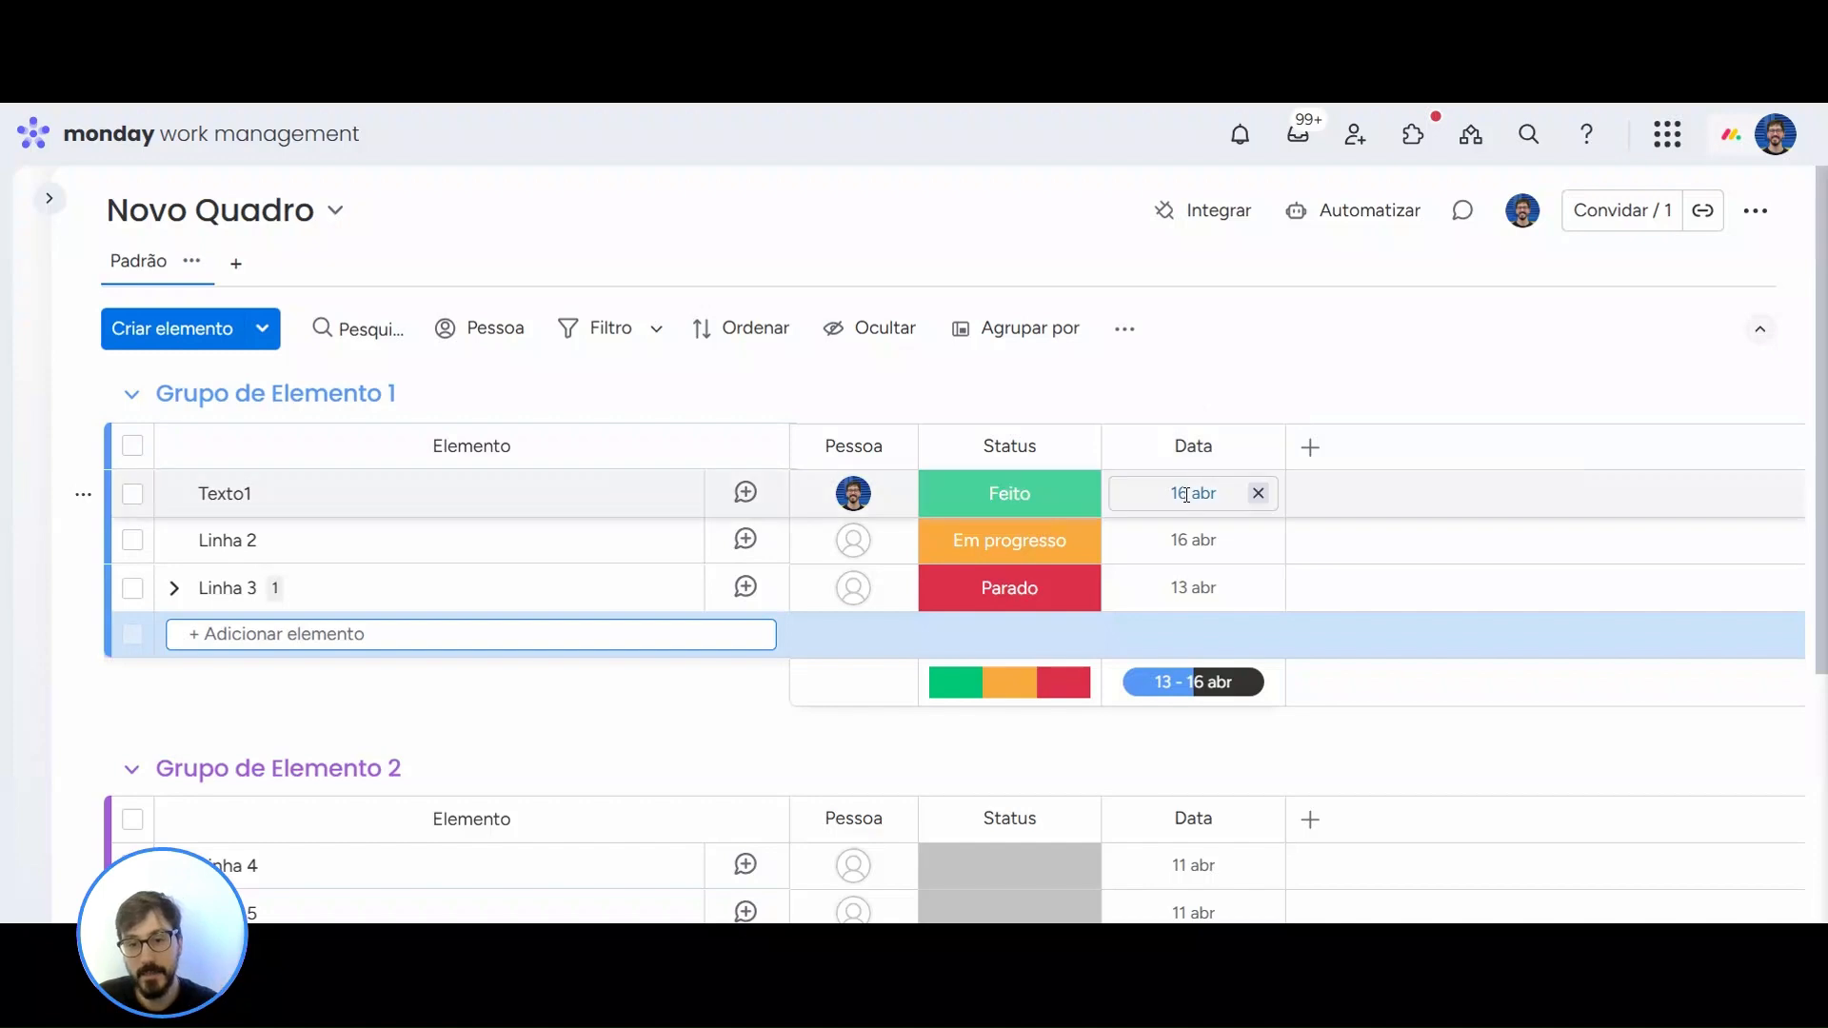
- Set the Texto1 item's date to 24 April 2025
click(1186, 496)
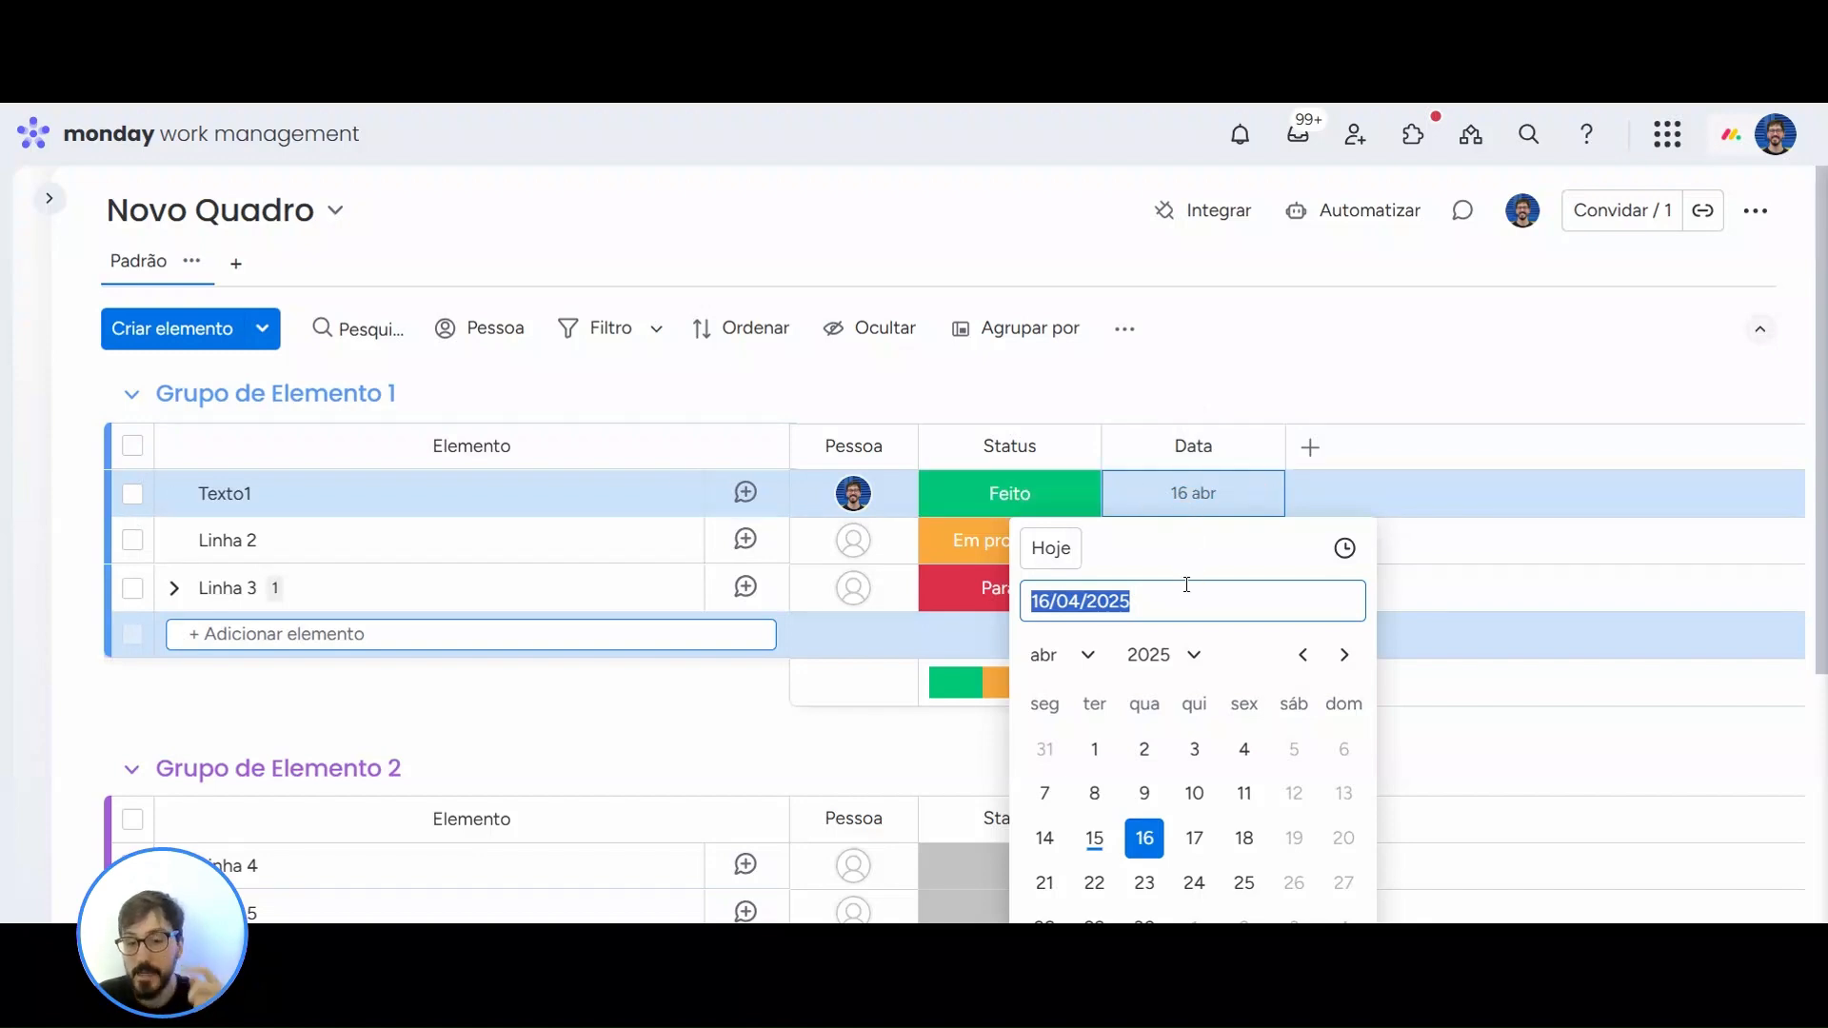
click(1202, 885)
click(1378, 337)
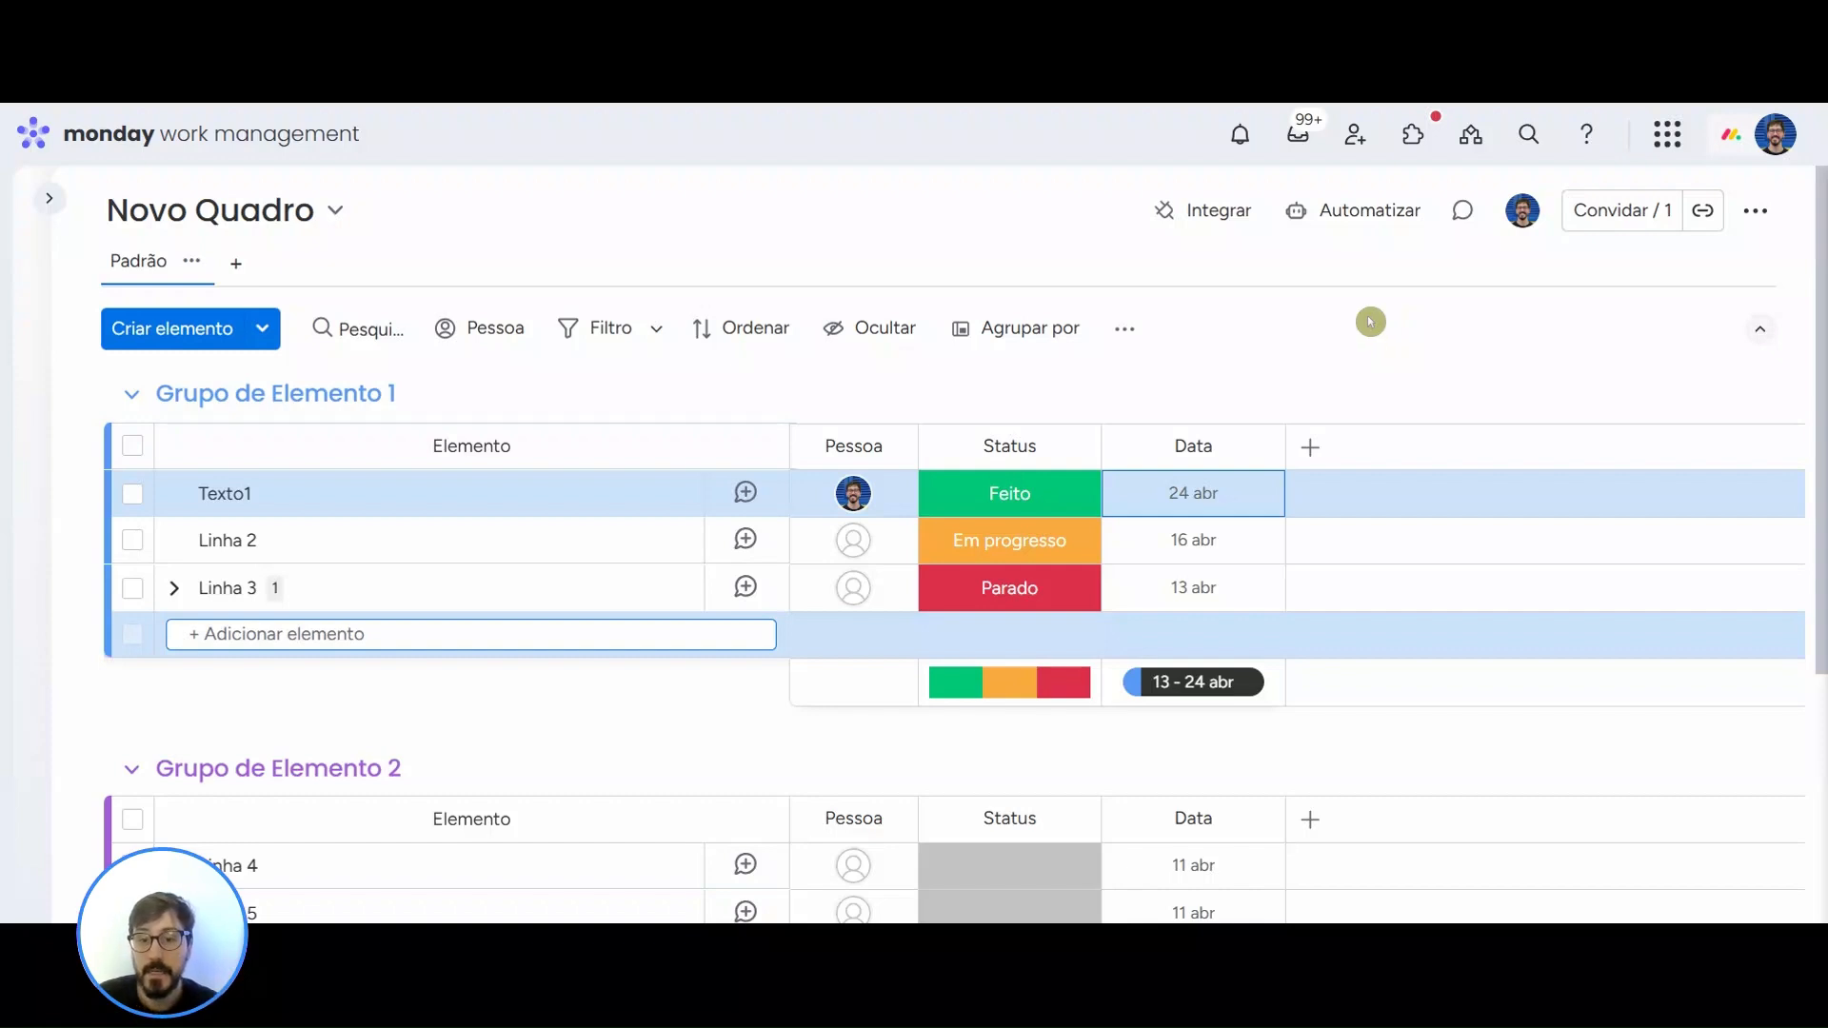
click(1376, 334)
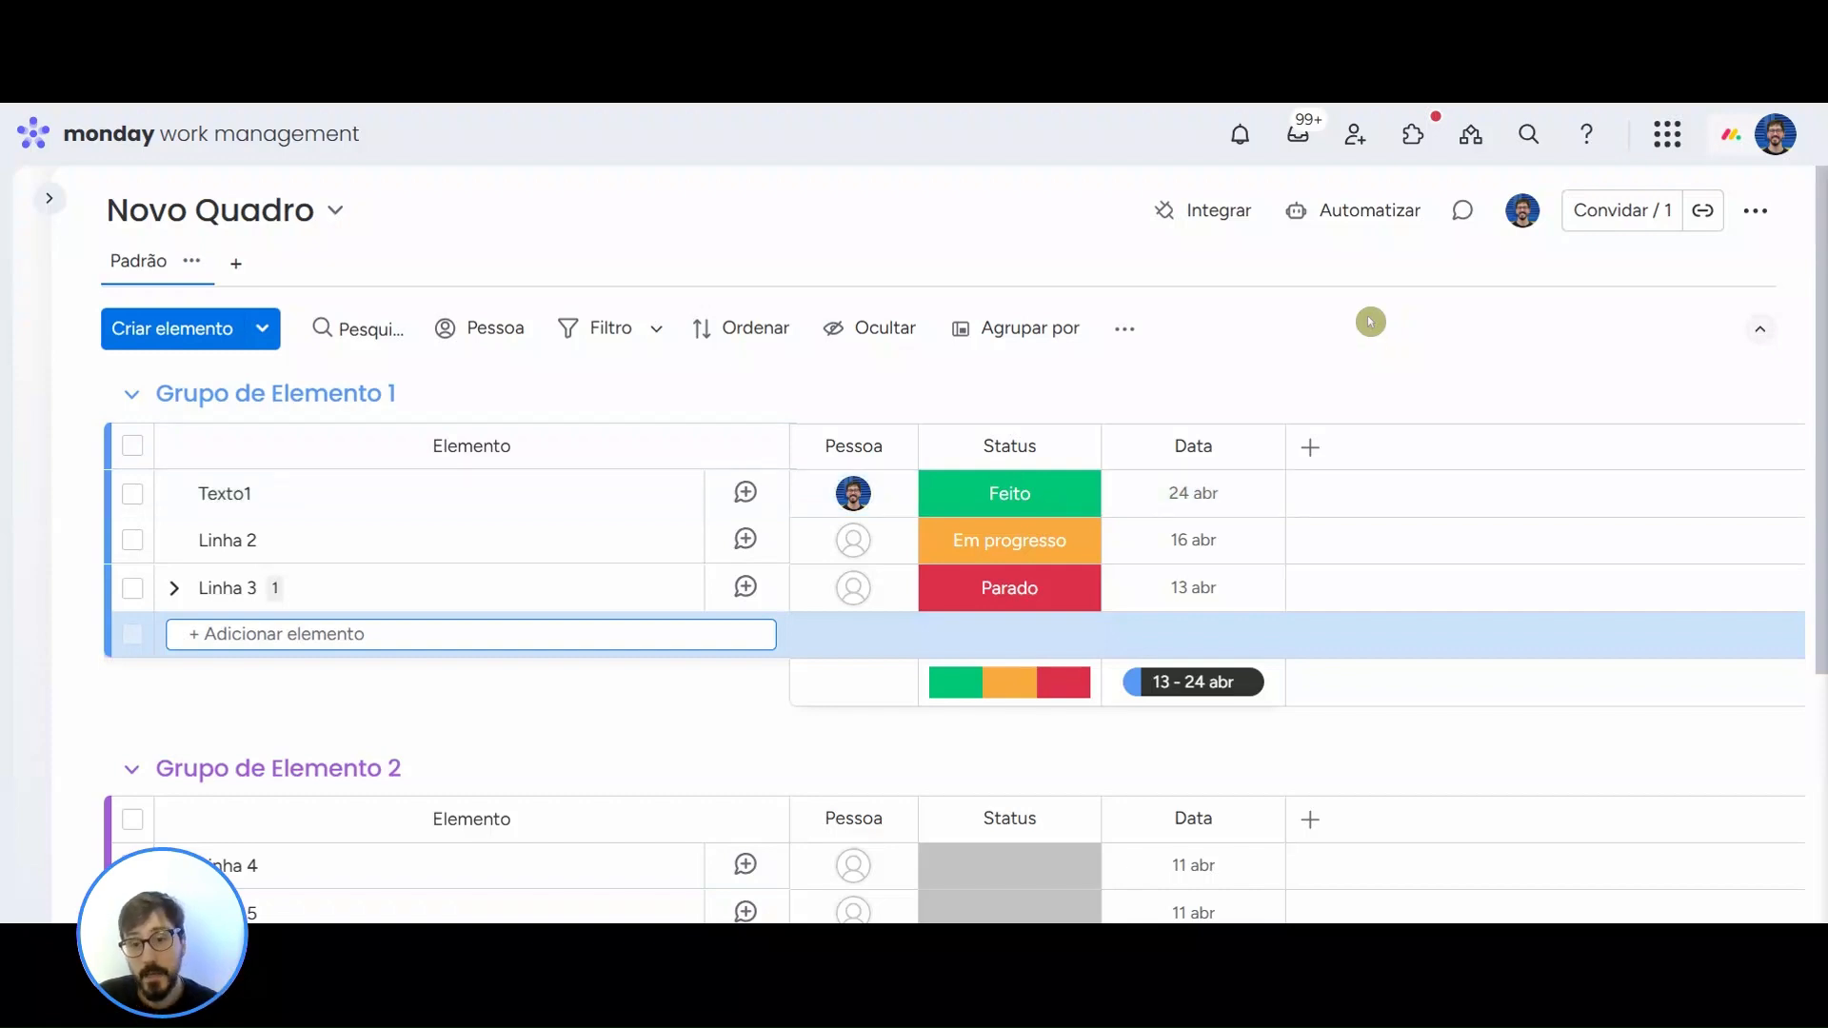
- Open the full catalogue of column types and survey its categories, from Em destaque through Power-Up de Quadro
click(1312, 457)
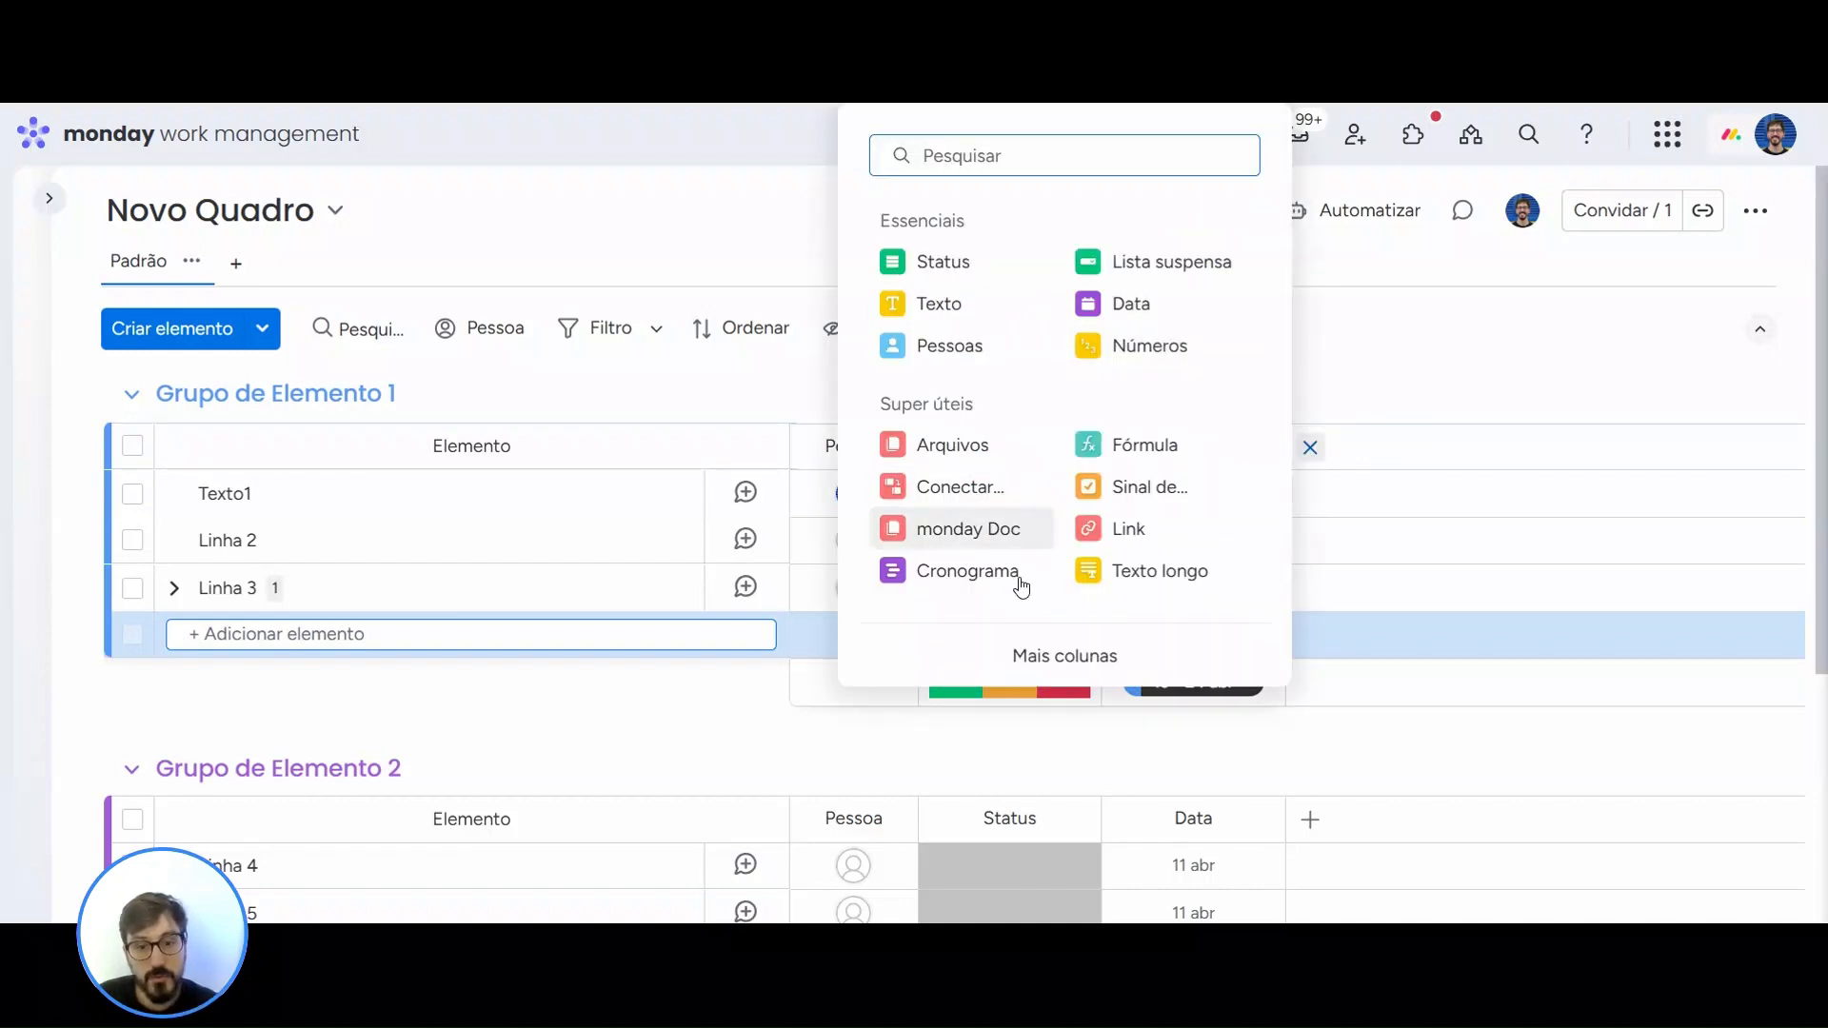
click(1067, 657)
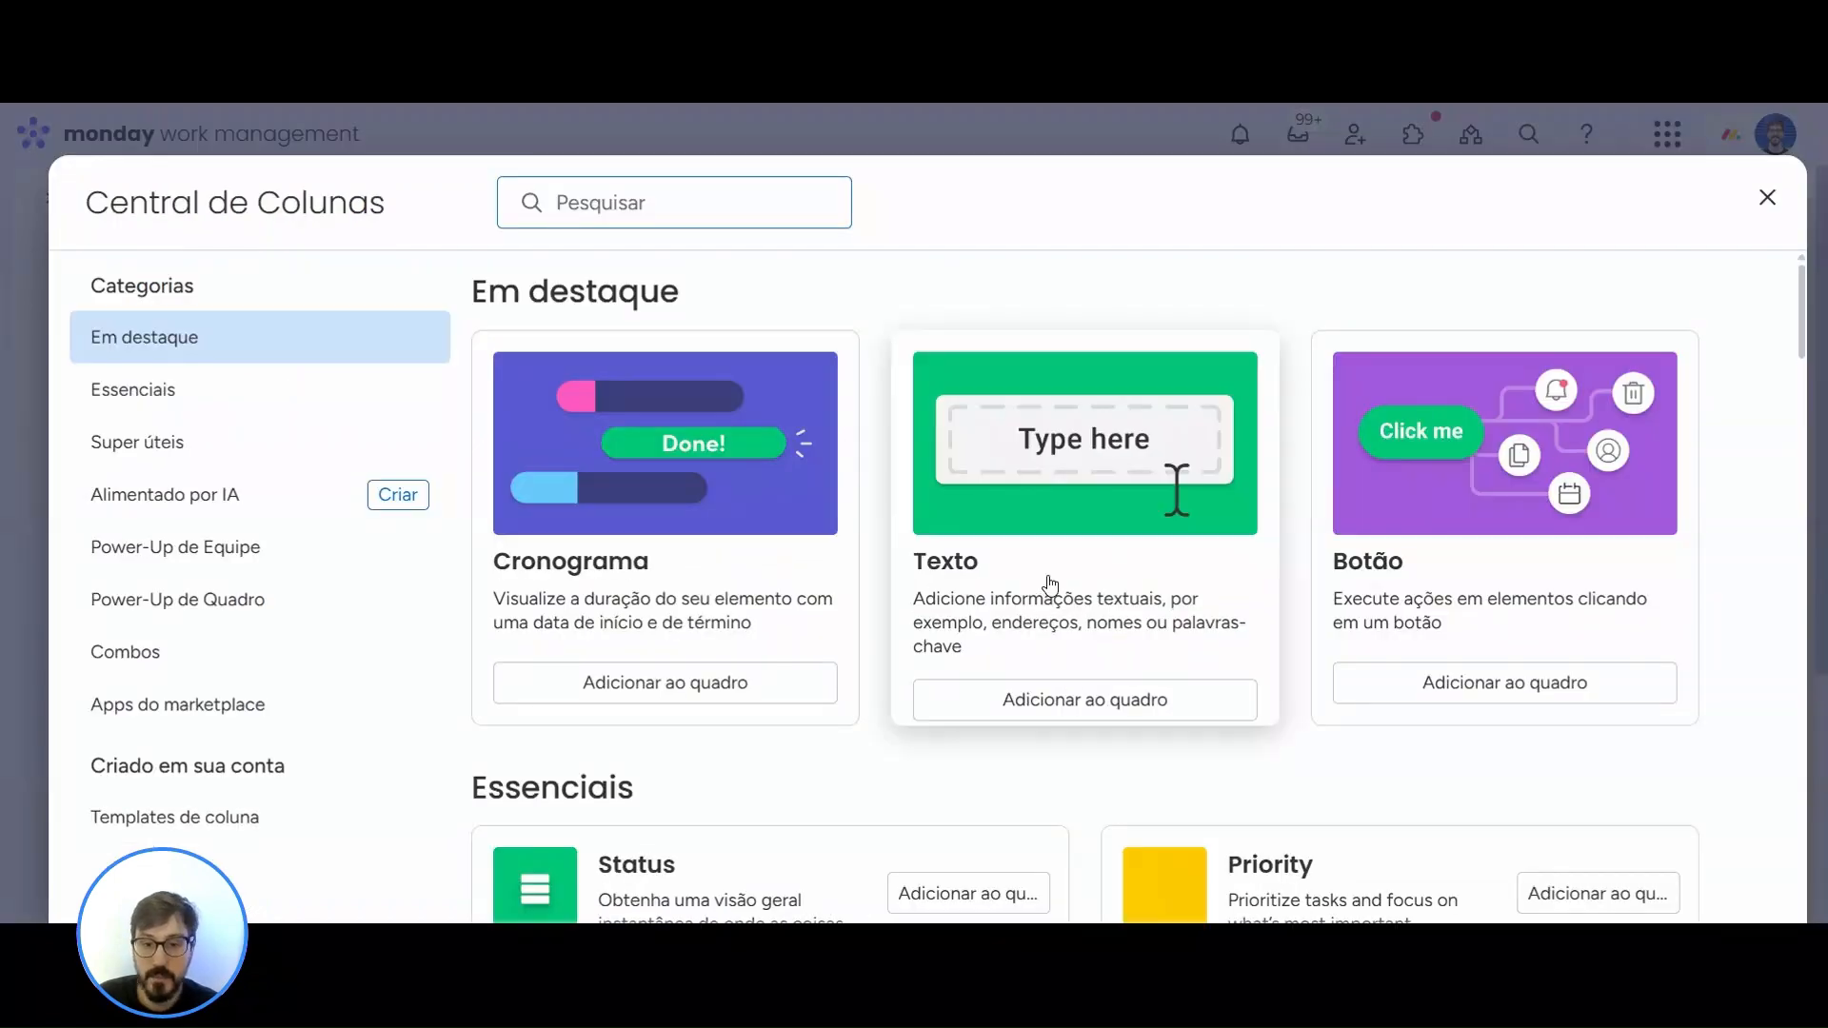
scroll(1052, 579, down, 10)
scroll(1050, 582, down, 15)
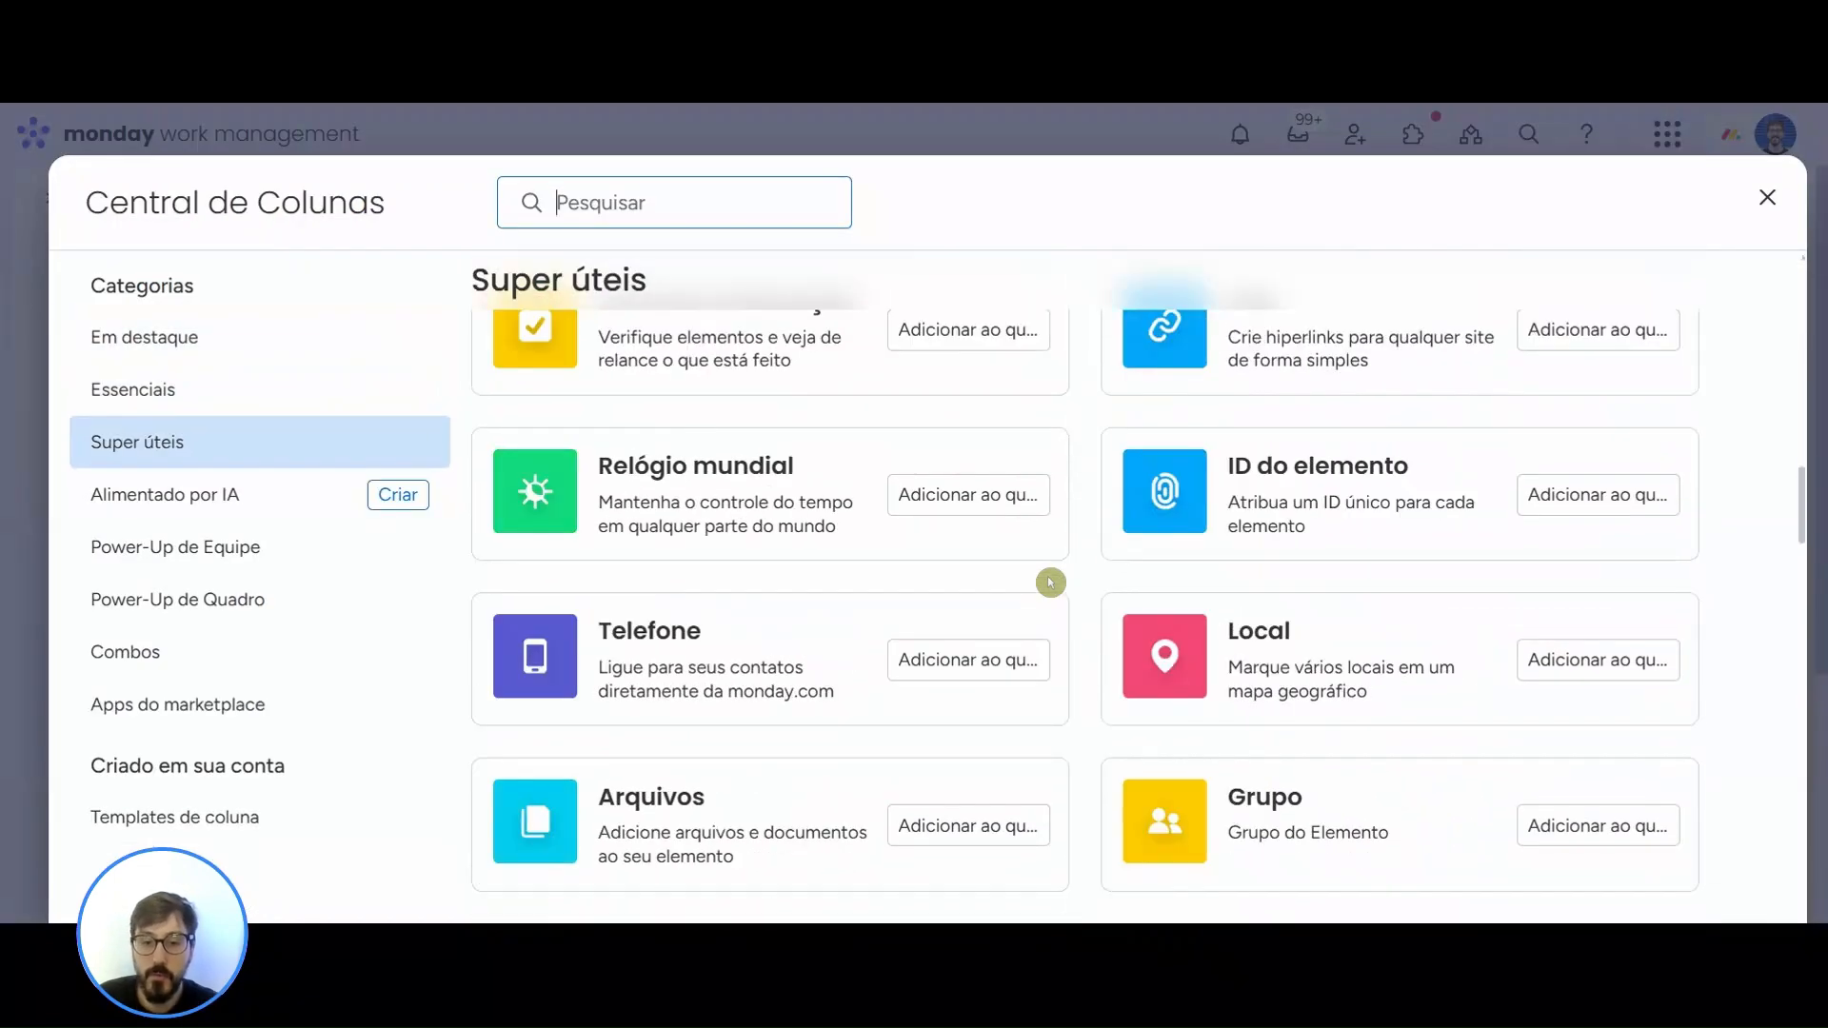
scroll(1050, 582, down, 12)
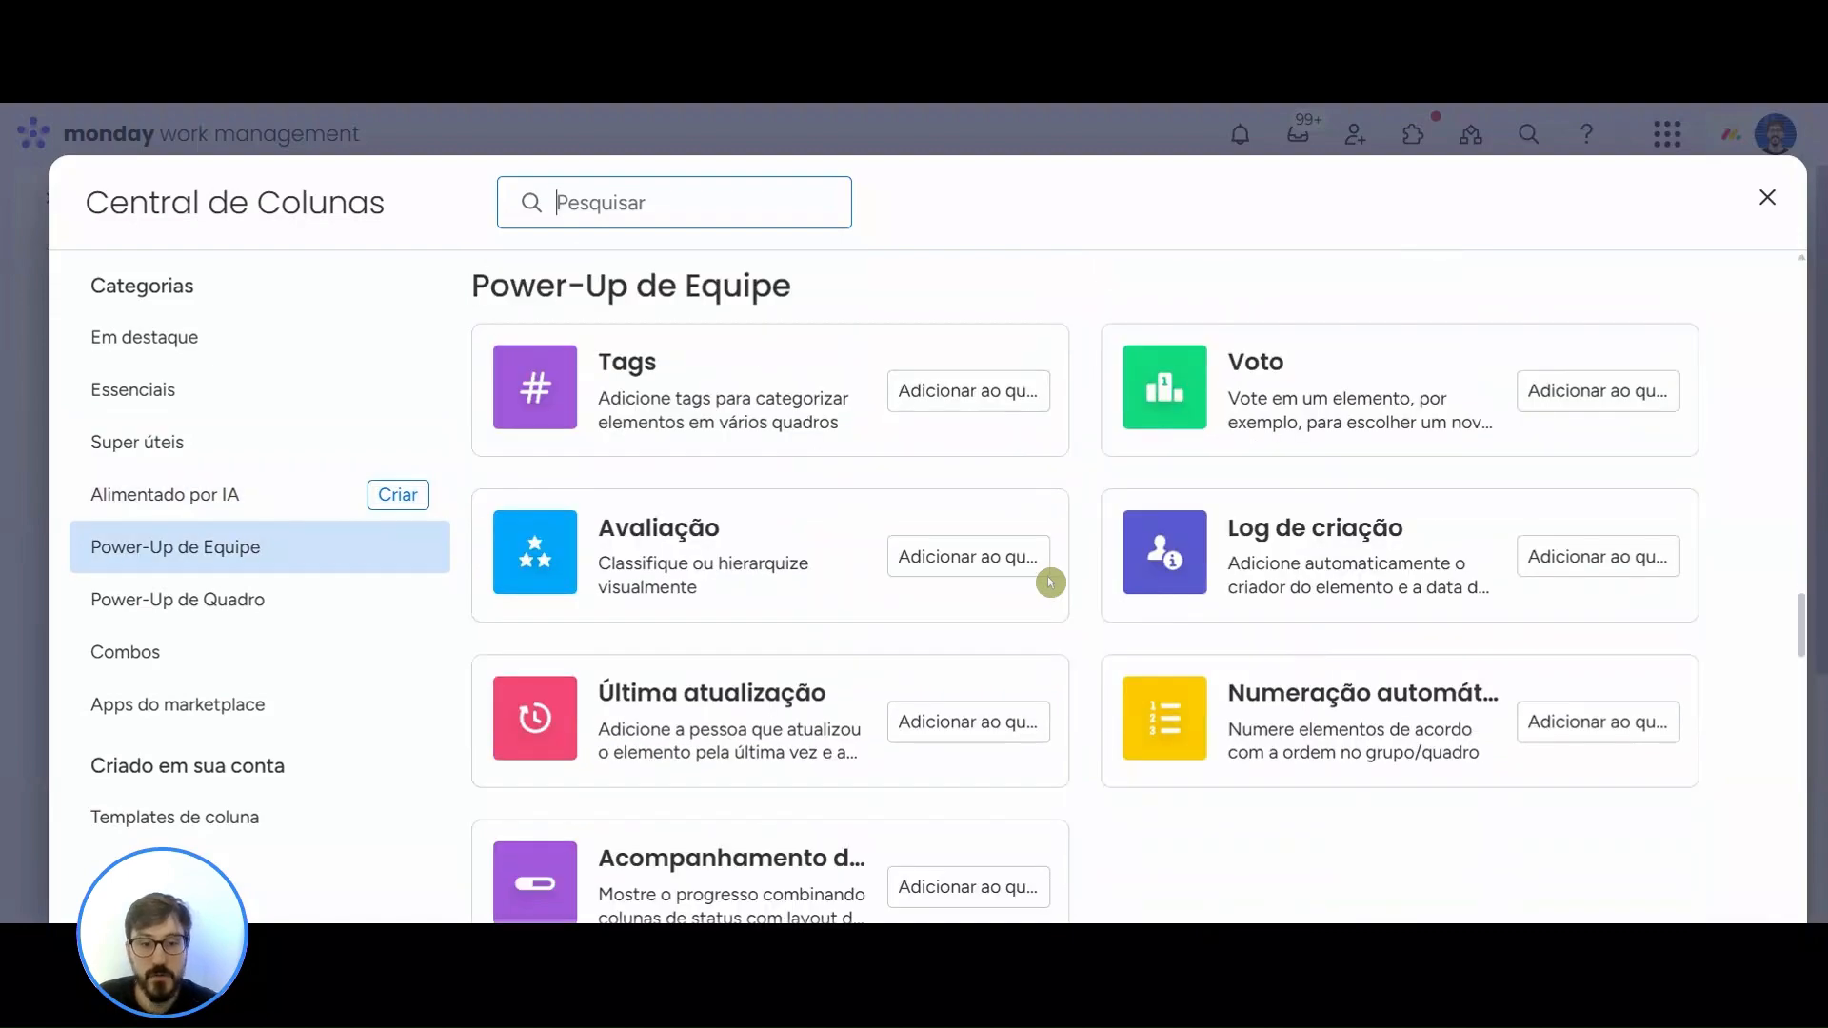
scroll(1050, 582, up, 15)
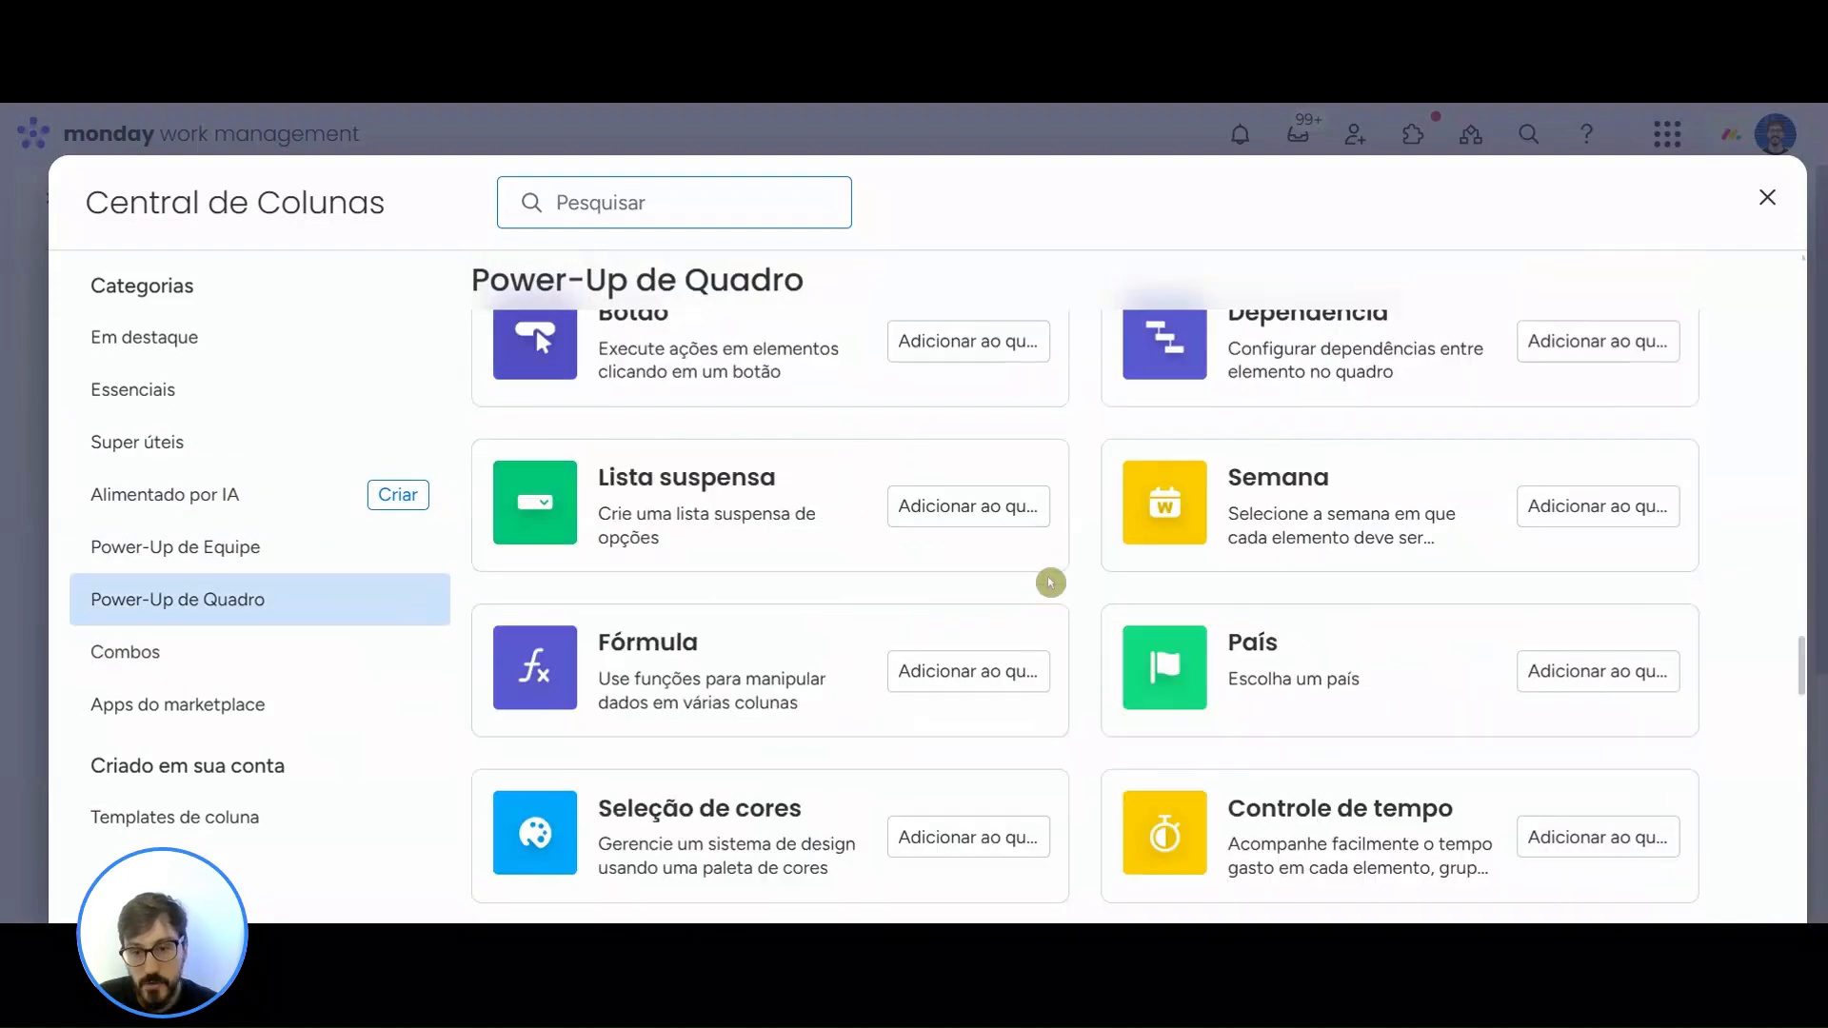
scroll(1050, 582, up, 12)
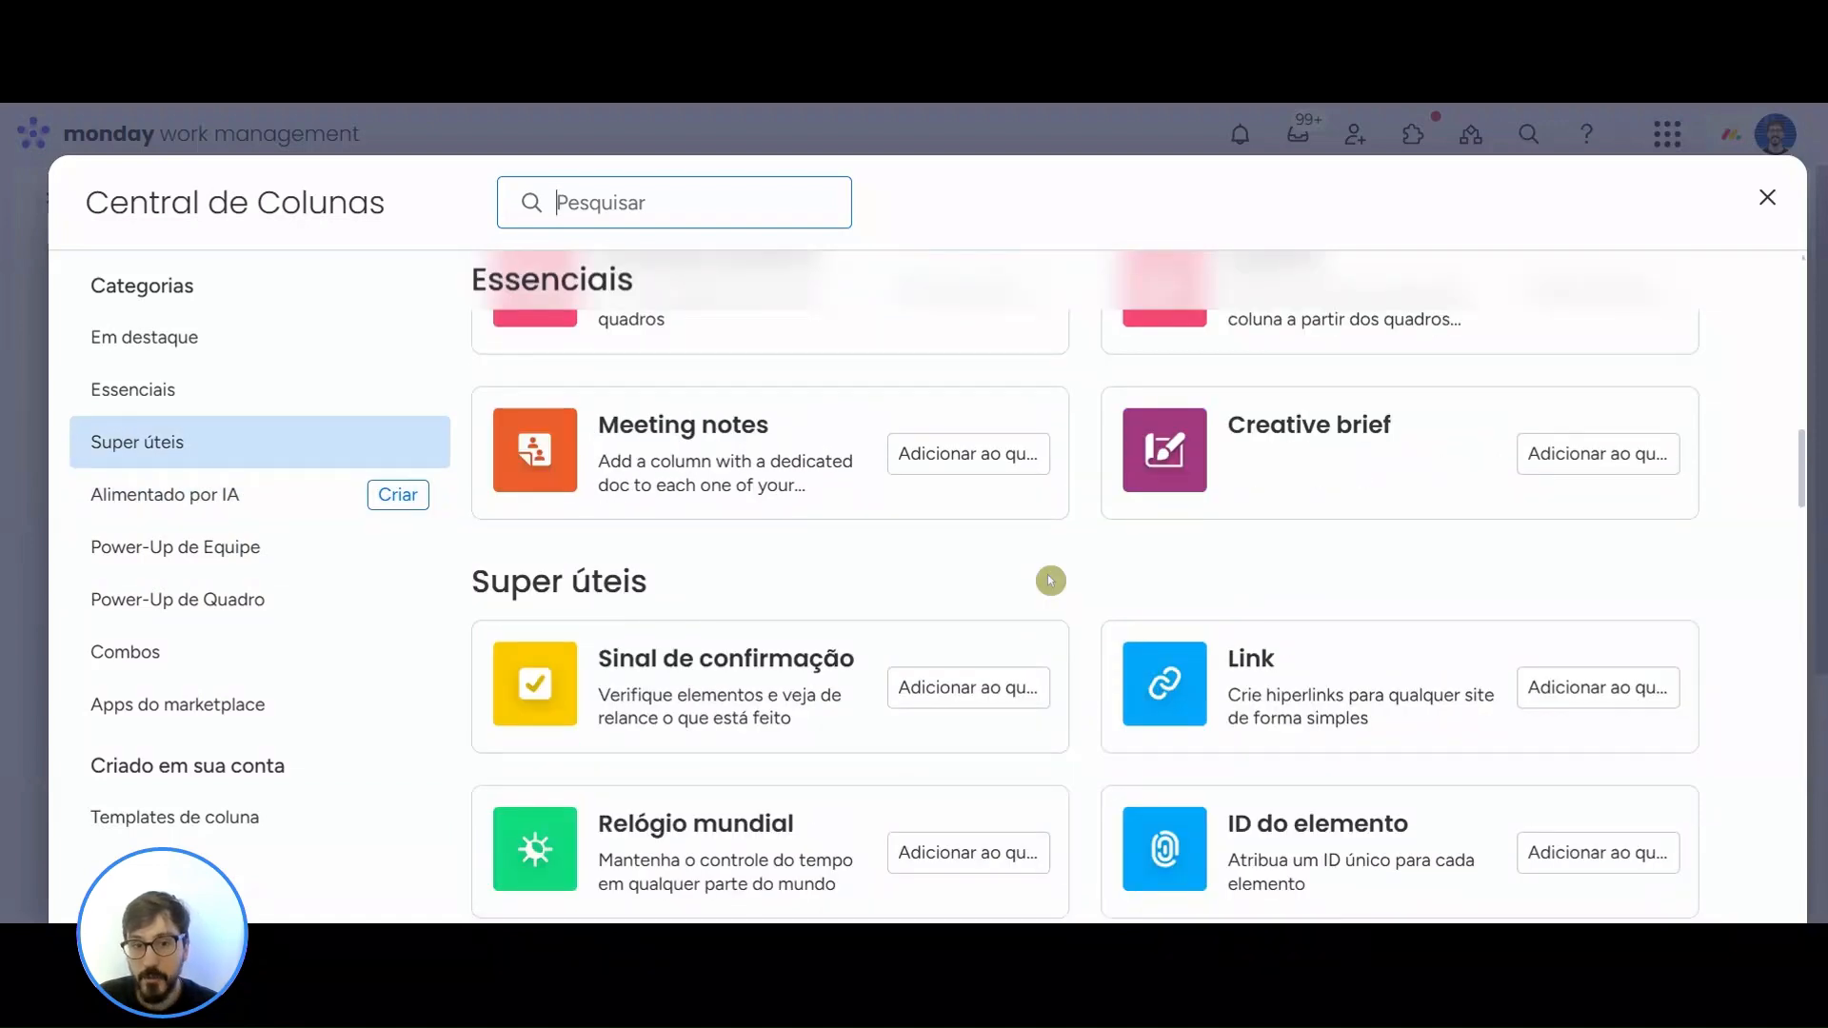
- Examine the column types under Essenciais and Super úteis, then close the catalogue without adding a column
scroll(1050, 581, up, 8)
scroll(1050, 581, down, 3)
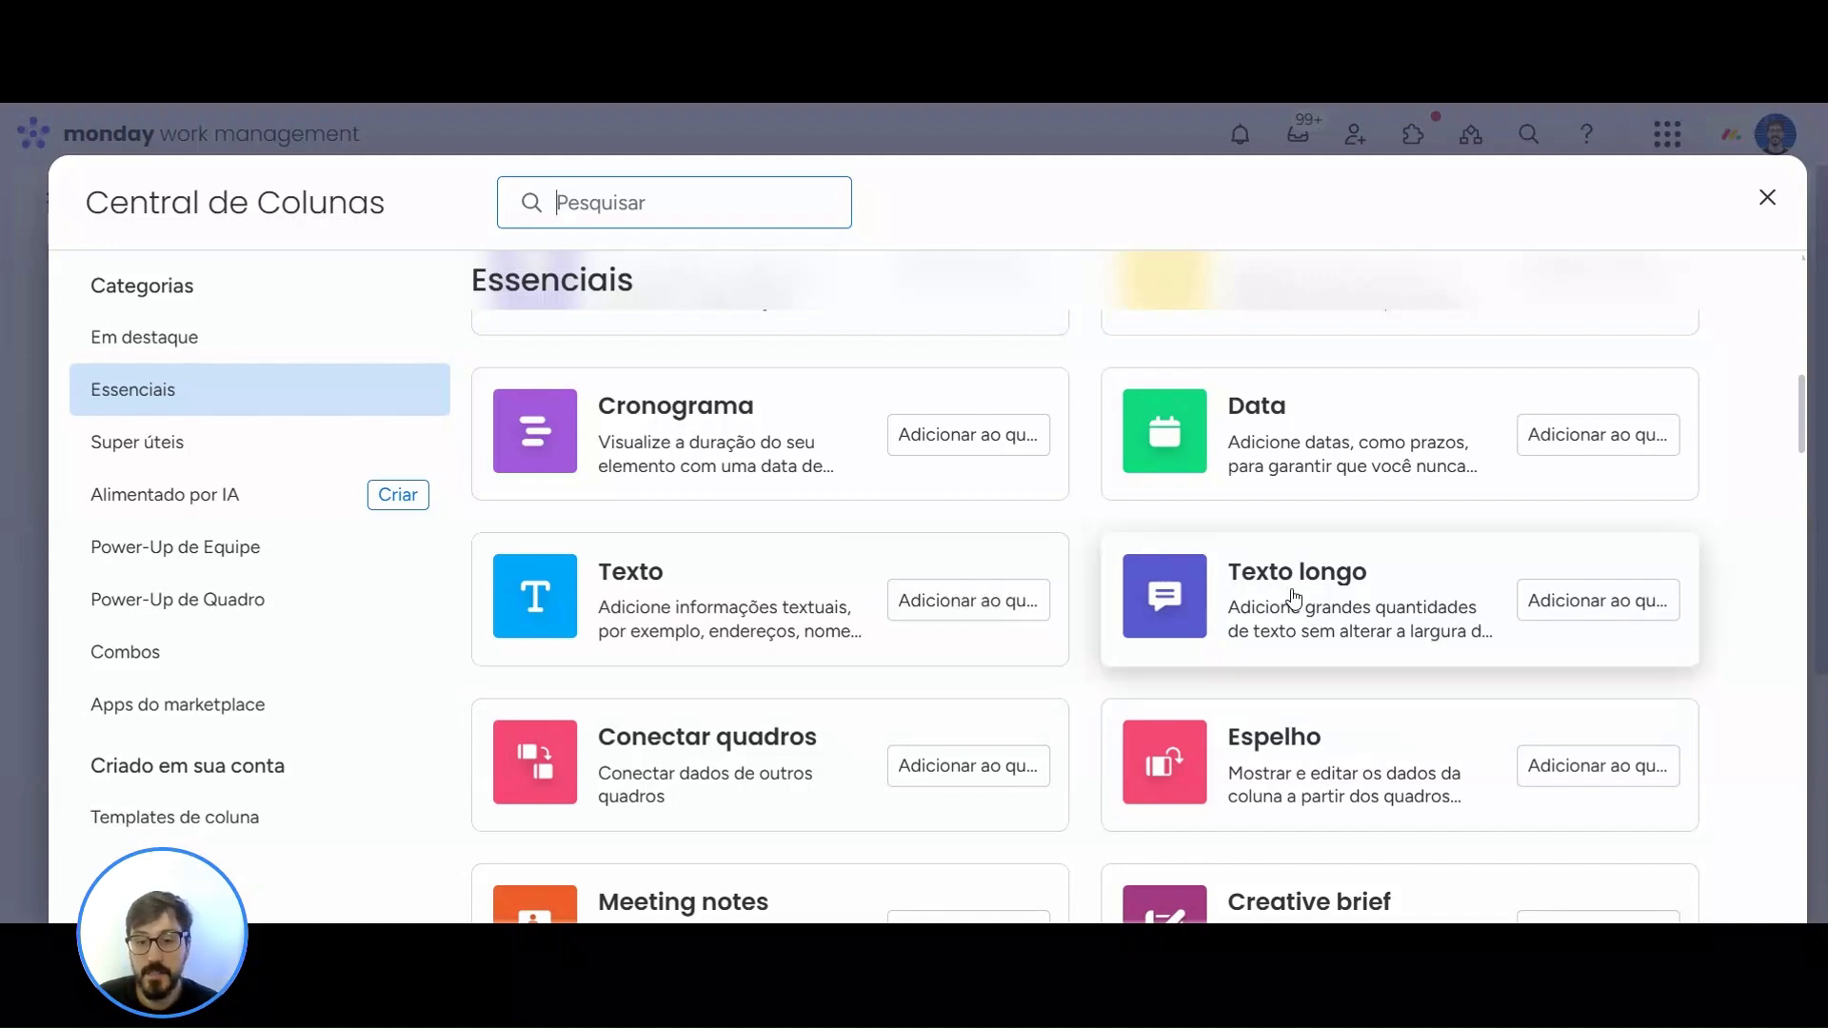
click(1029, 611)
scroll(1026, 607, up, 3)
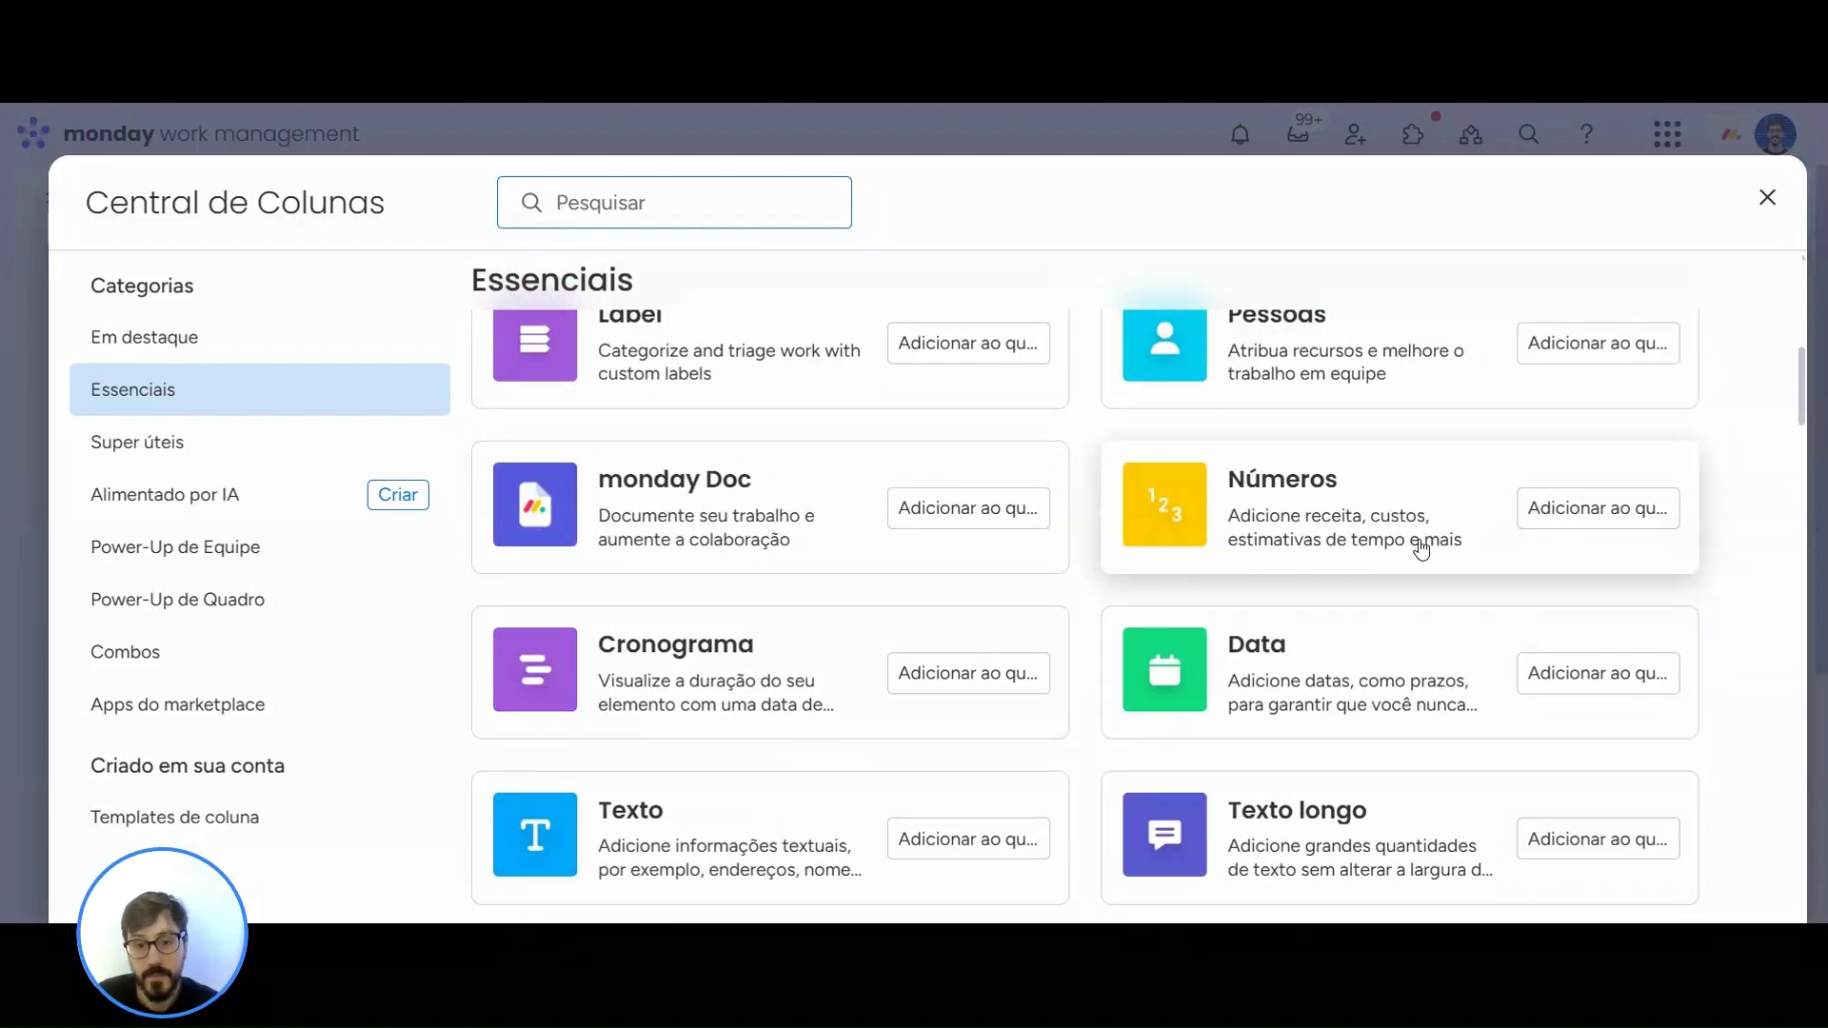
scroll(1096, 580, down, 1)
scroll(1096, 579, down, 3)
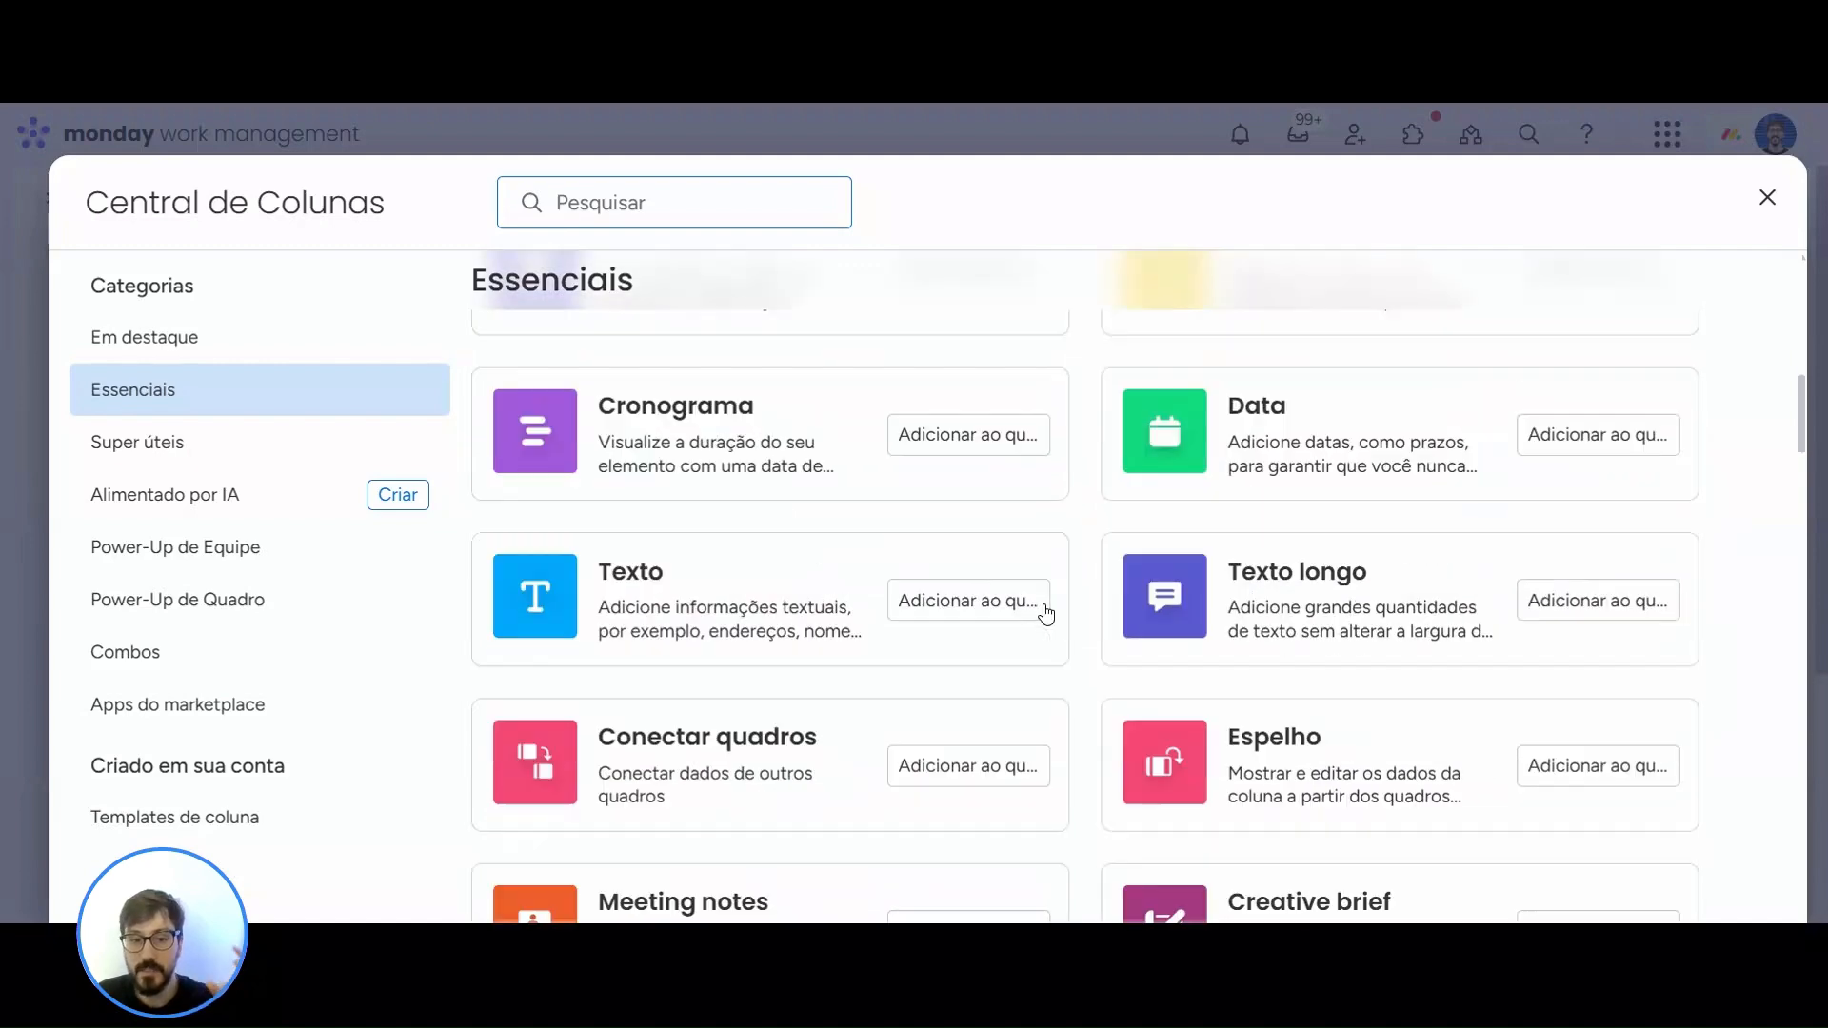
scroll(1179, 585, up, 5)
scroll(1070, 632, up, 4)
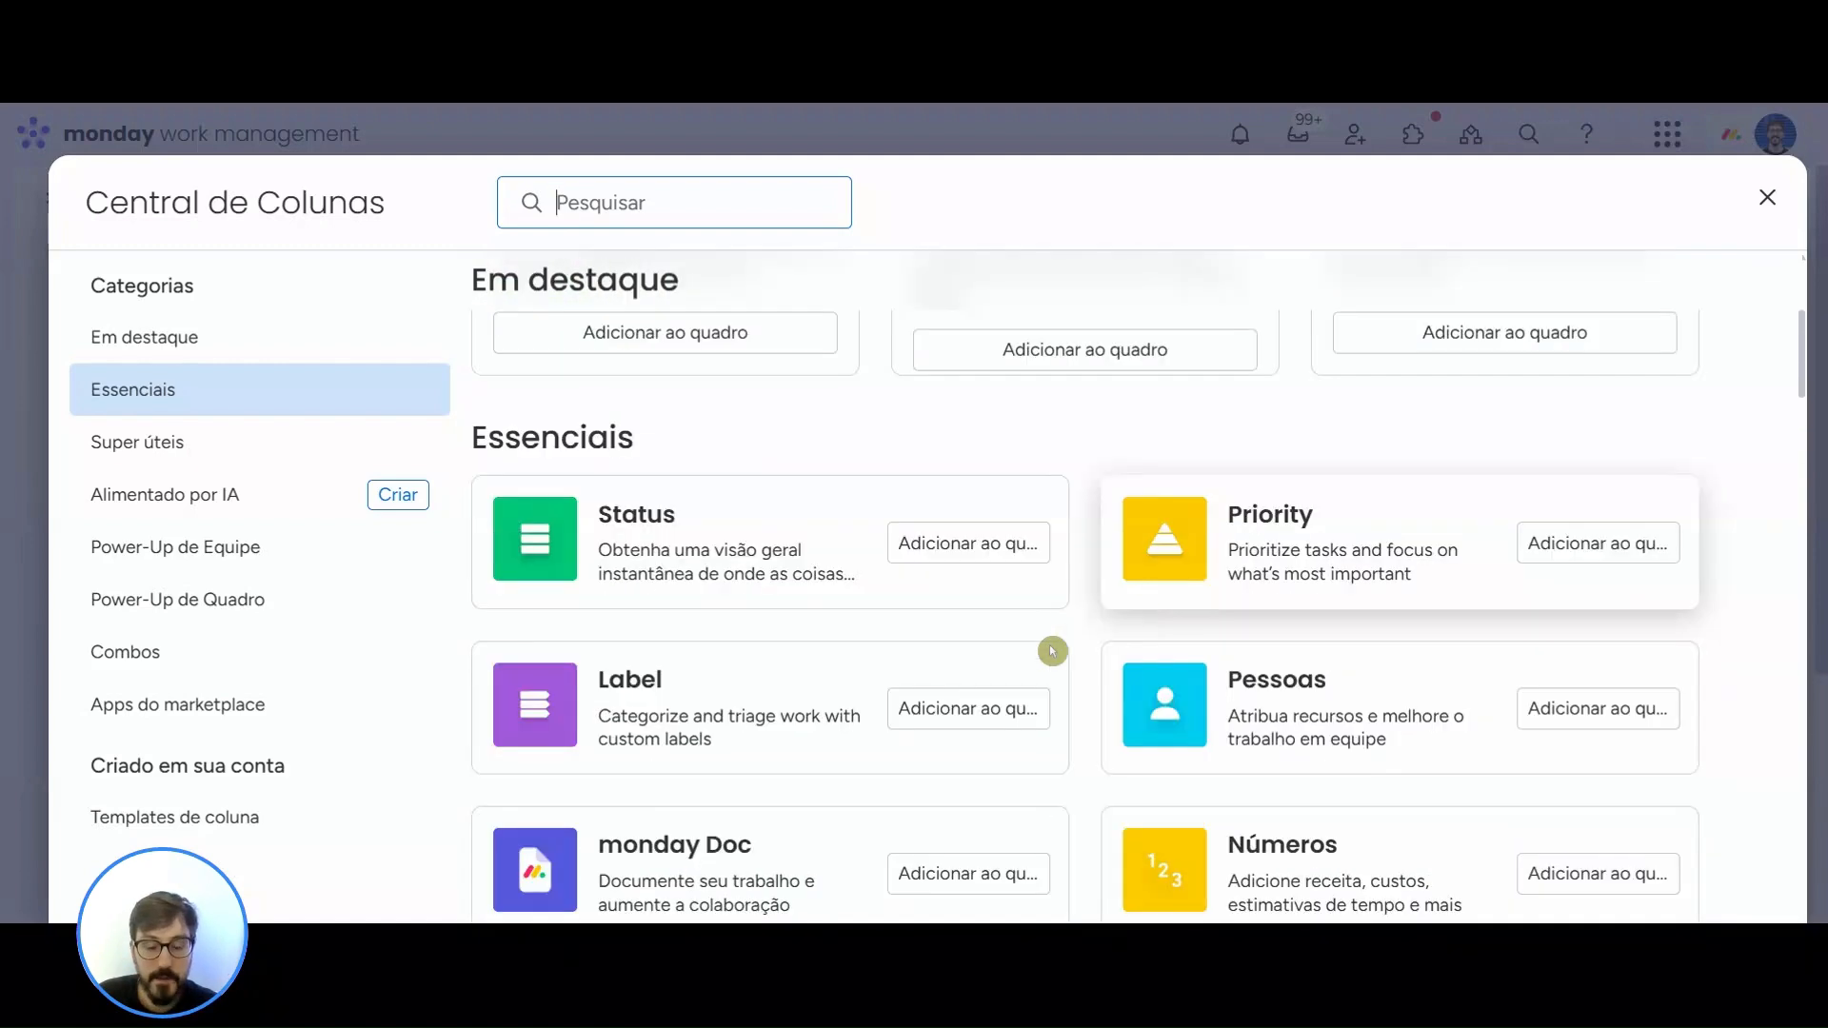
scroll(1090, 655, down, 3)
scroll(1092, 638, down, 2)
scroll(1085, 628, down, 2)
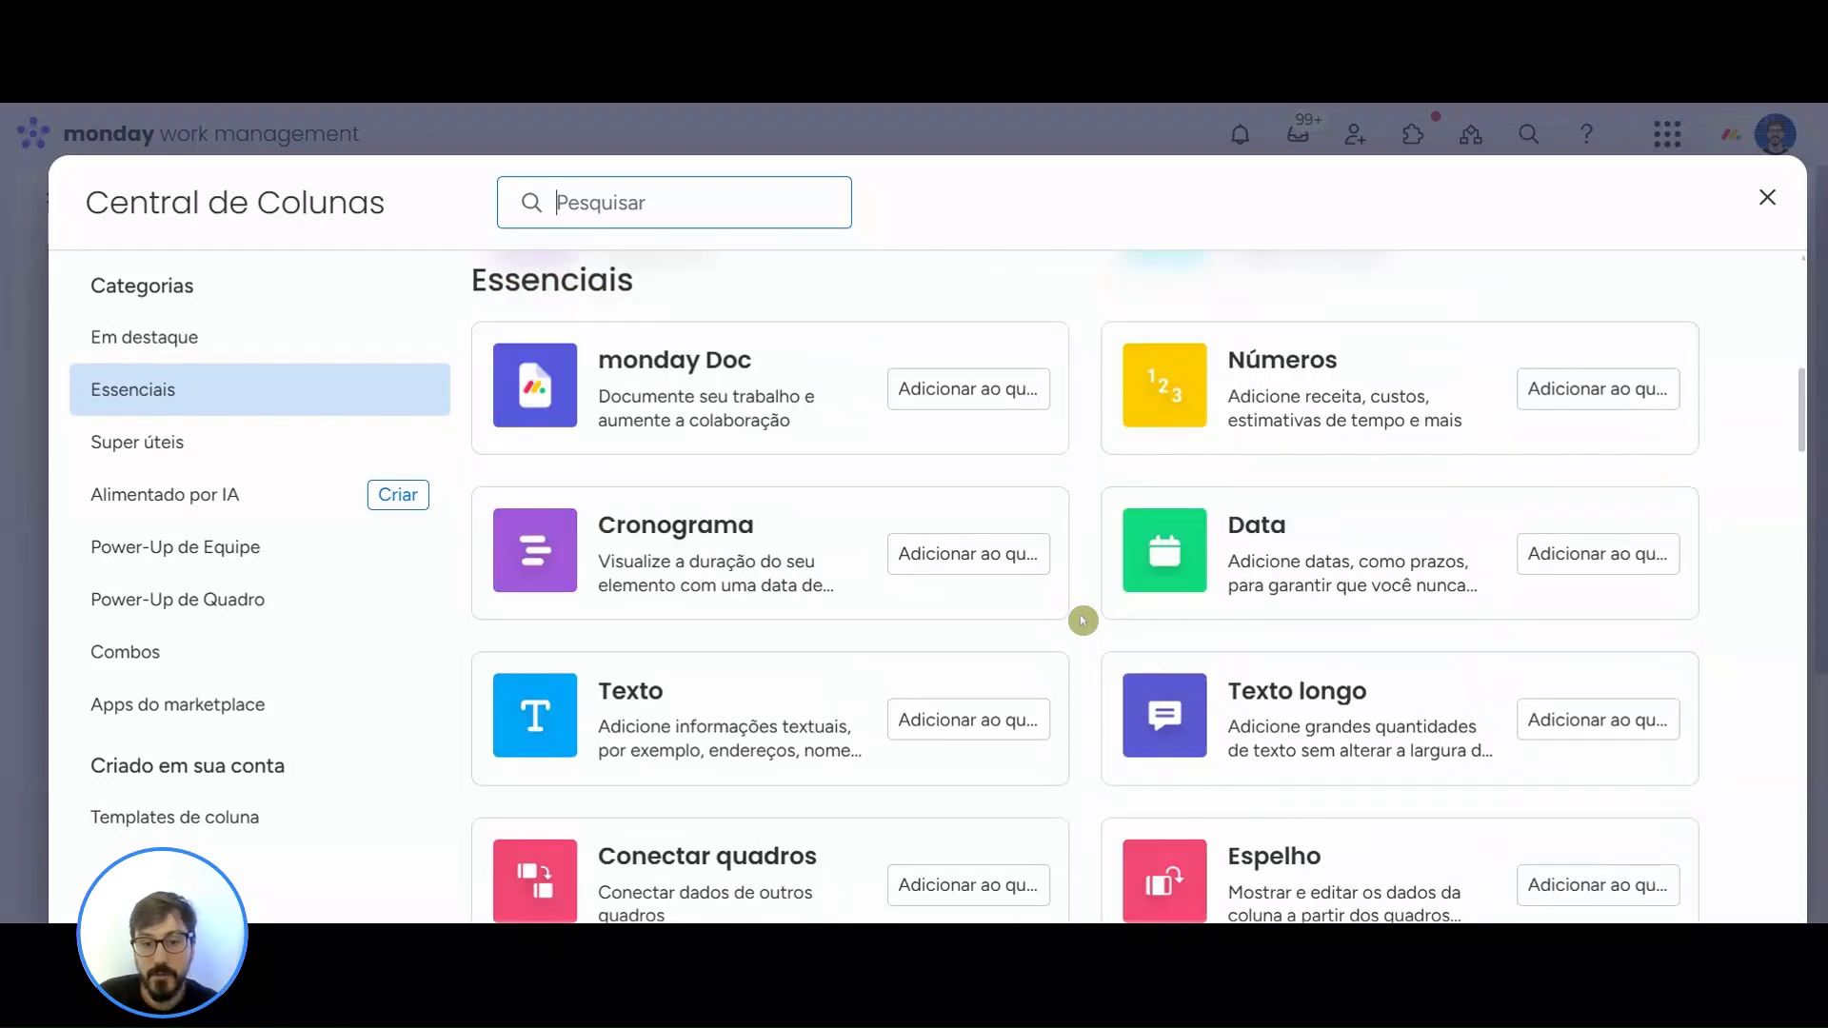
scroll(1083, 622, down, 2)
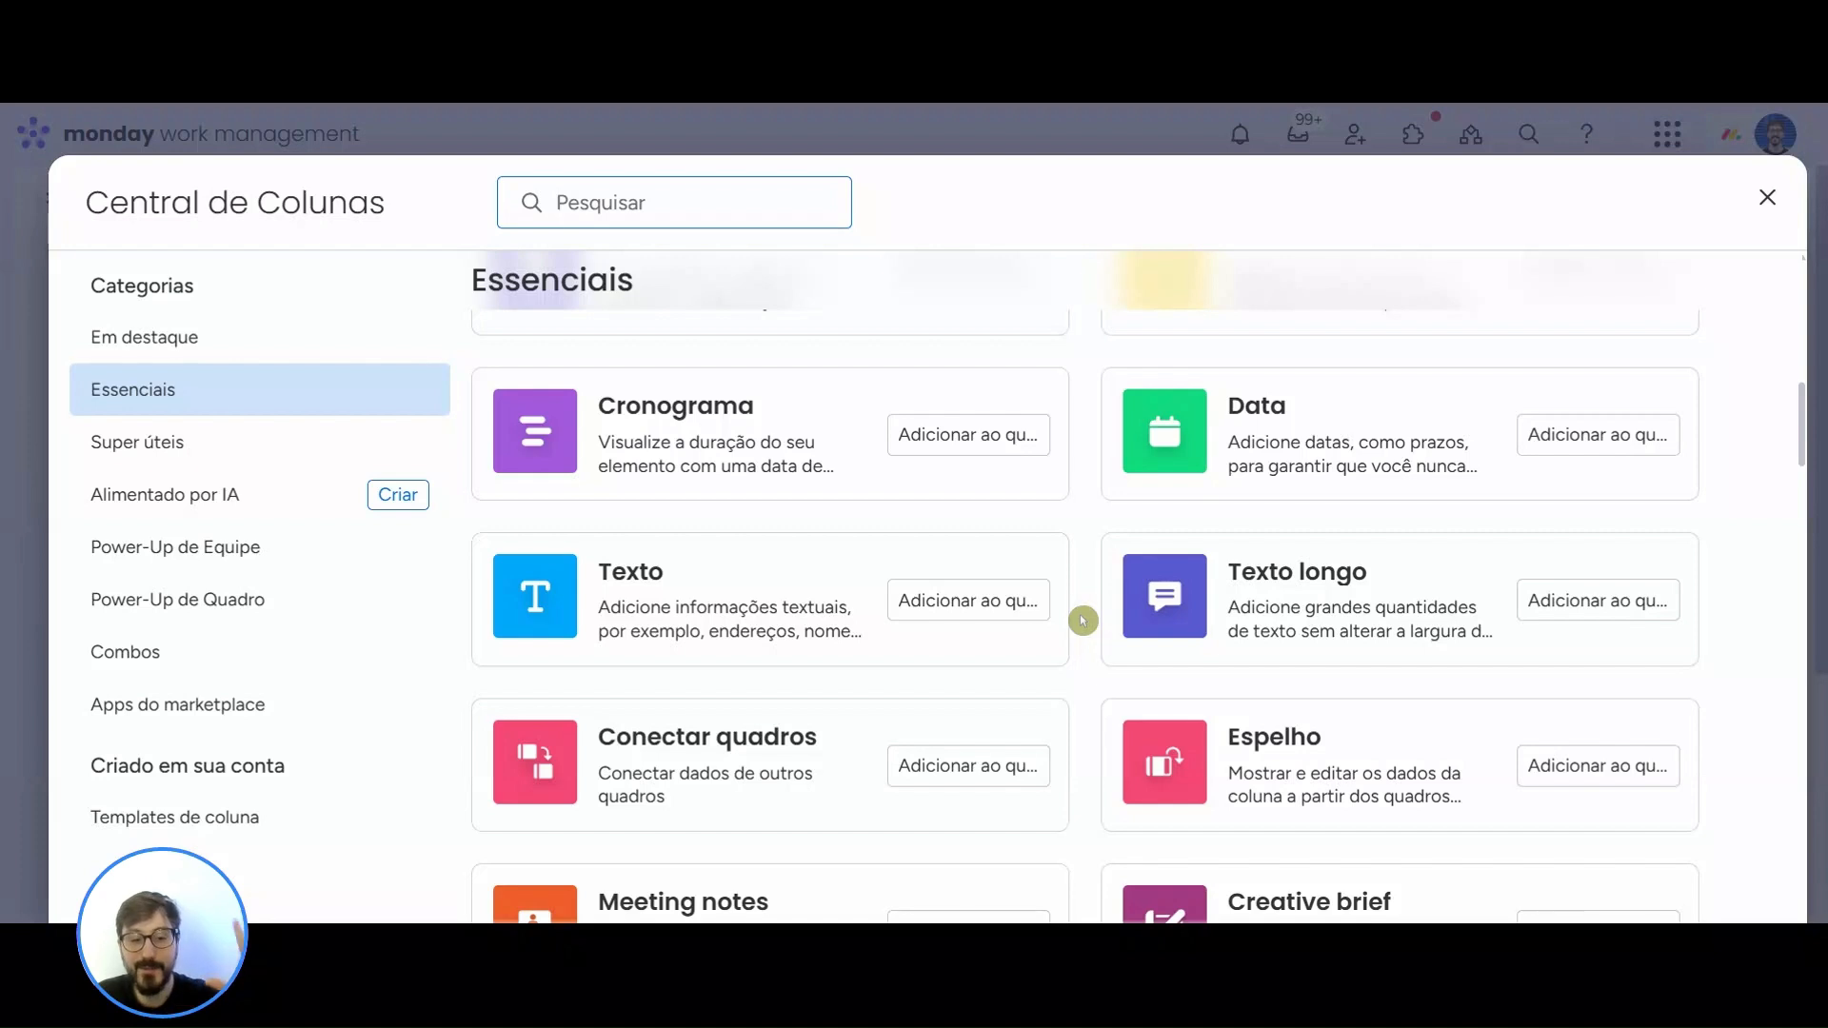
scroll(1083, 620, down, 1)
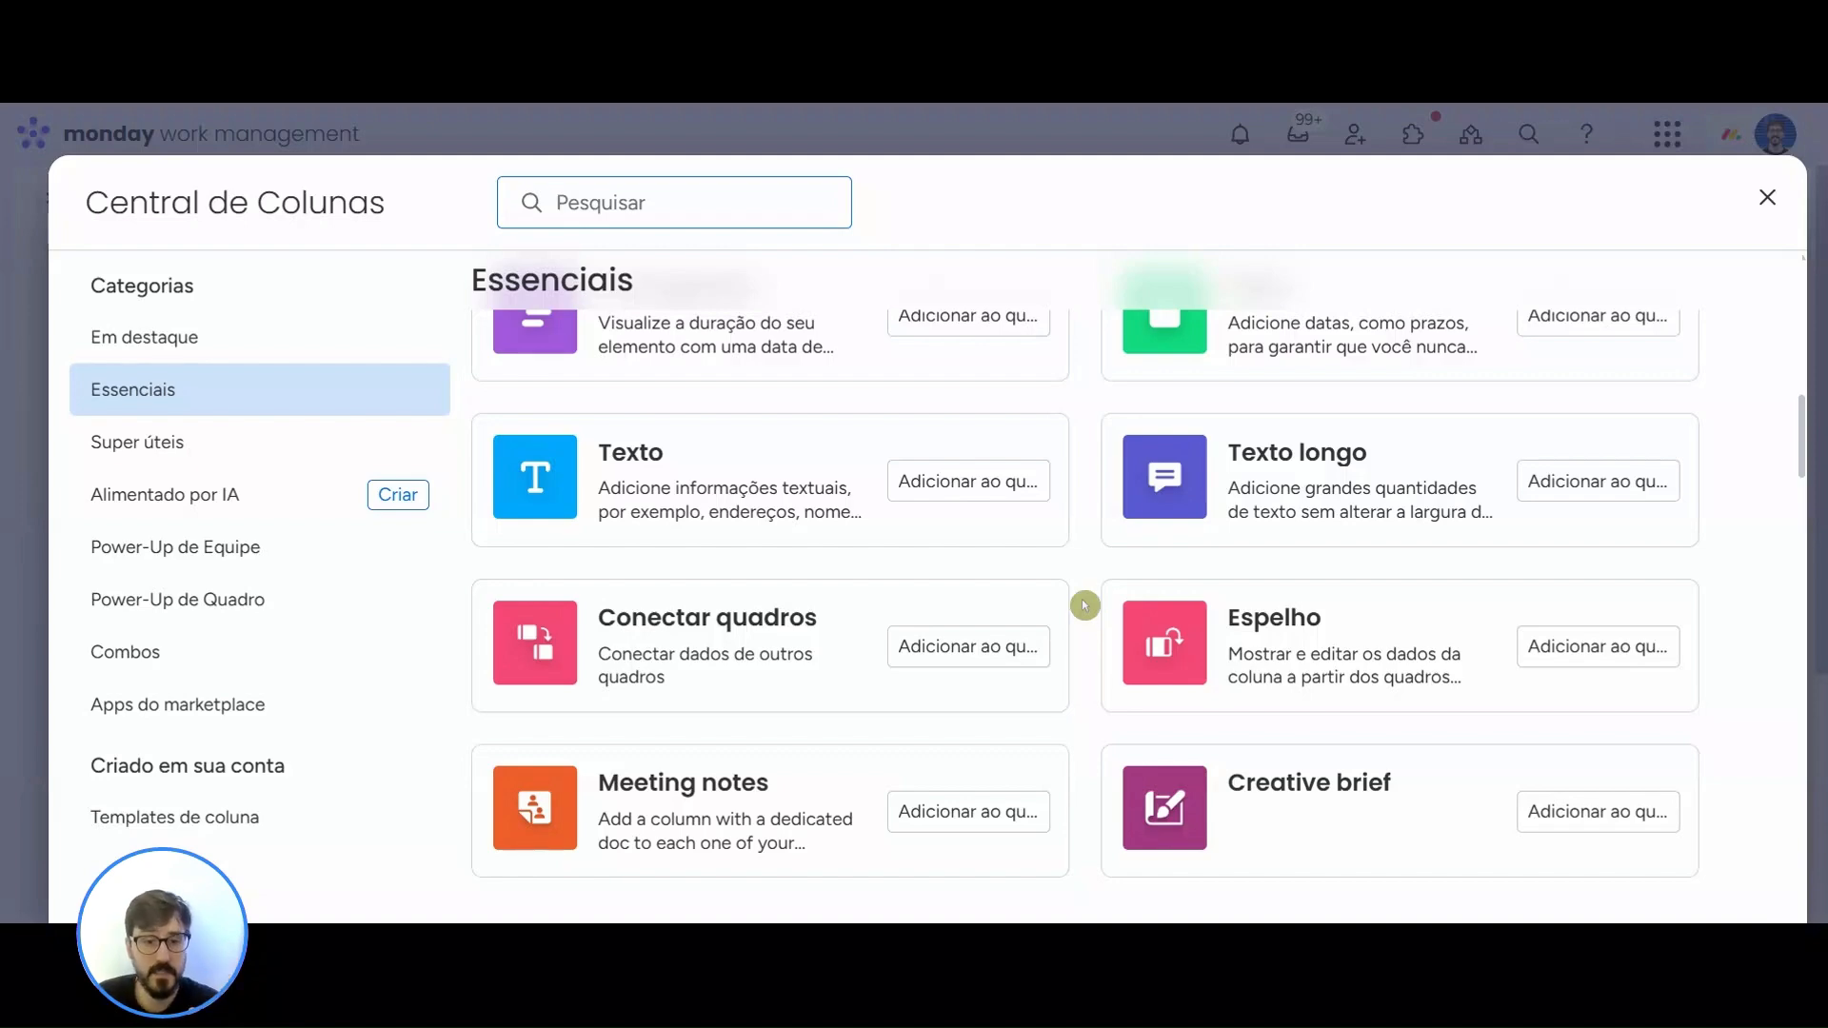
scroll(1085, 605, down, 5)
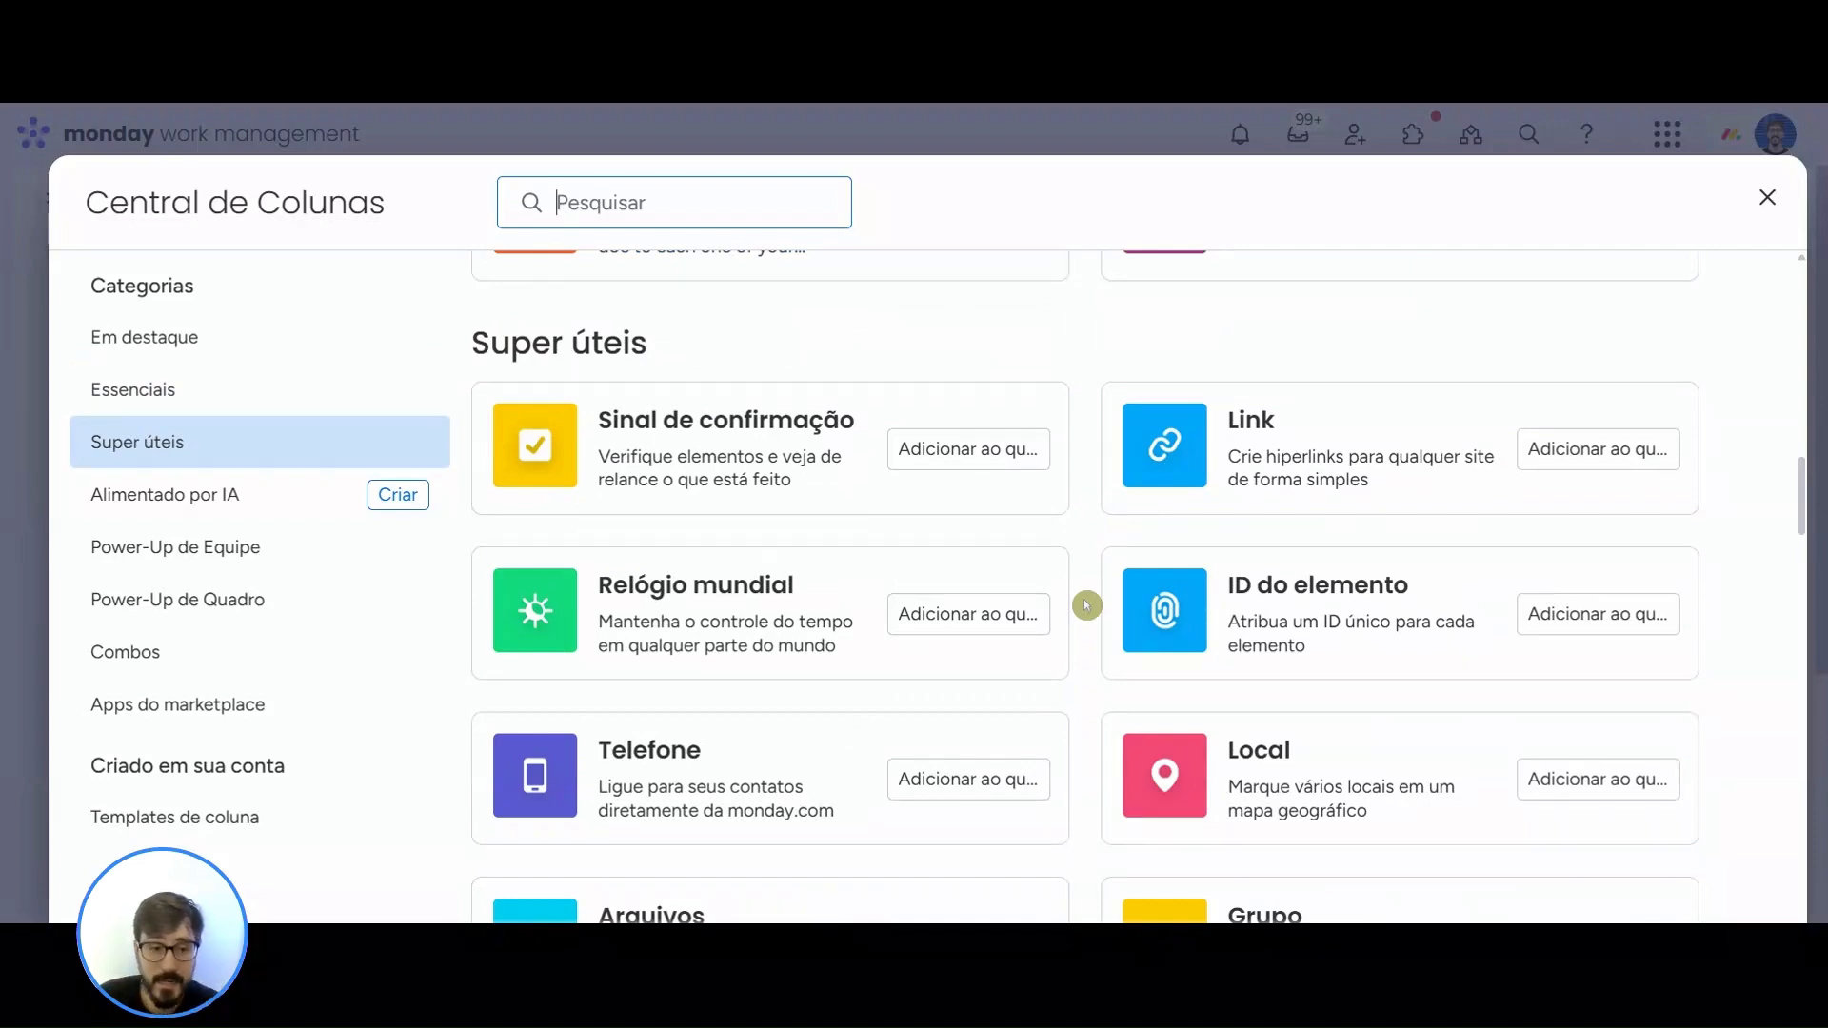
scroll(1086, 606, down, 1)
scroll(1086, 605, down, 3)
scroll(1086, 606, up, 4)
click(1765, 197)
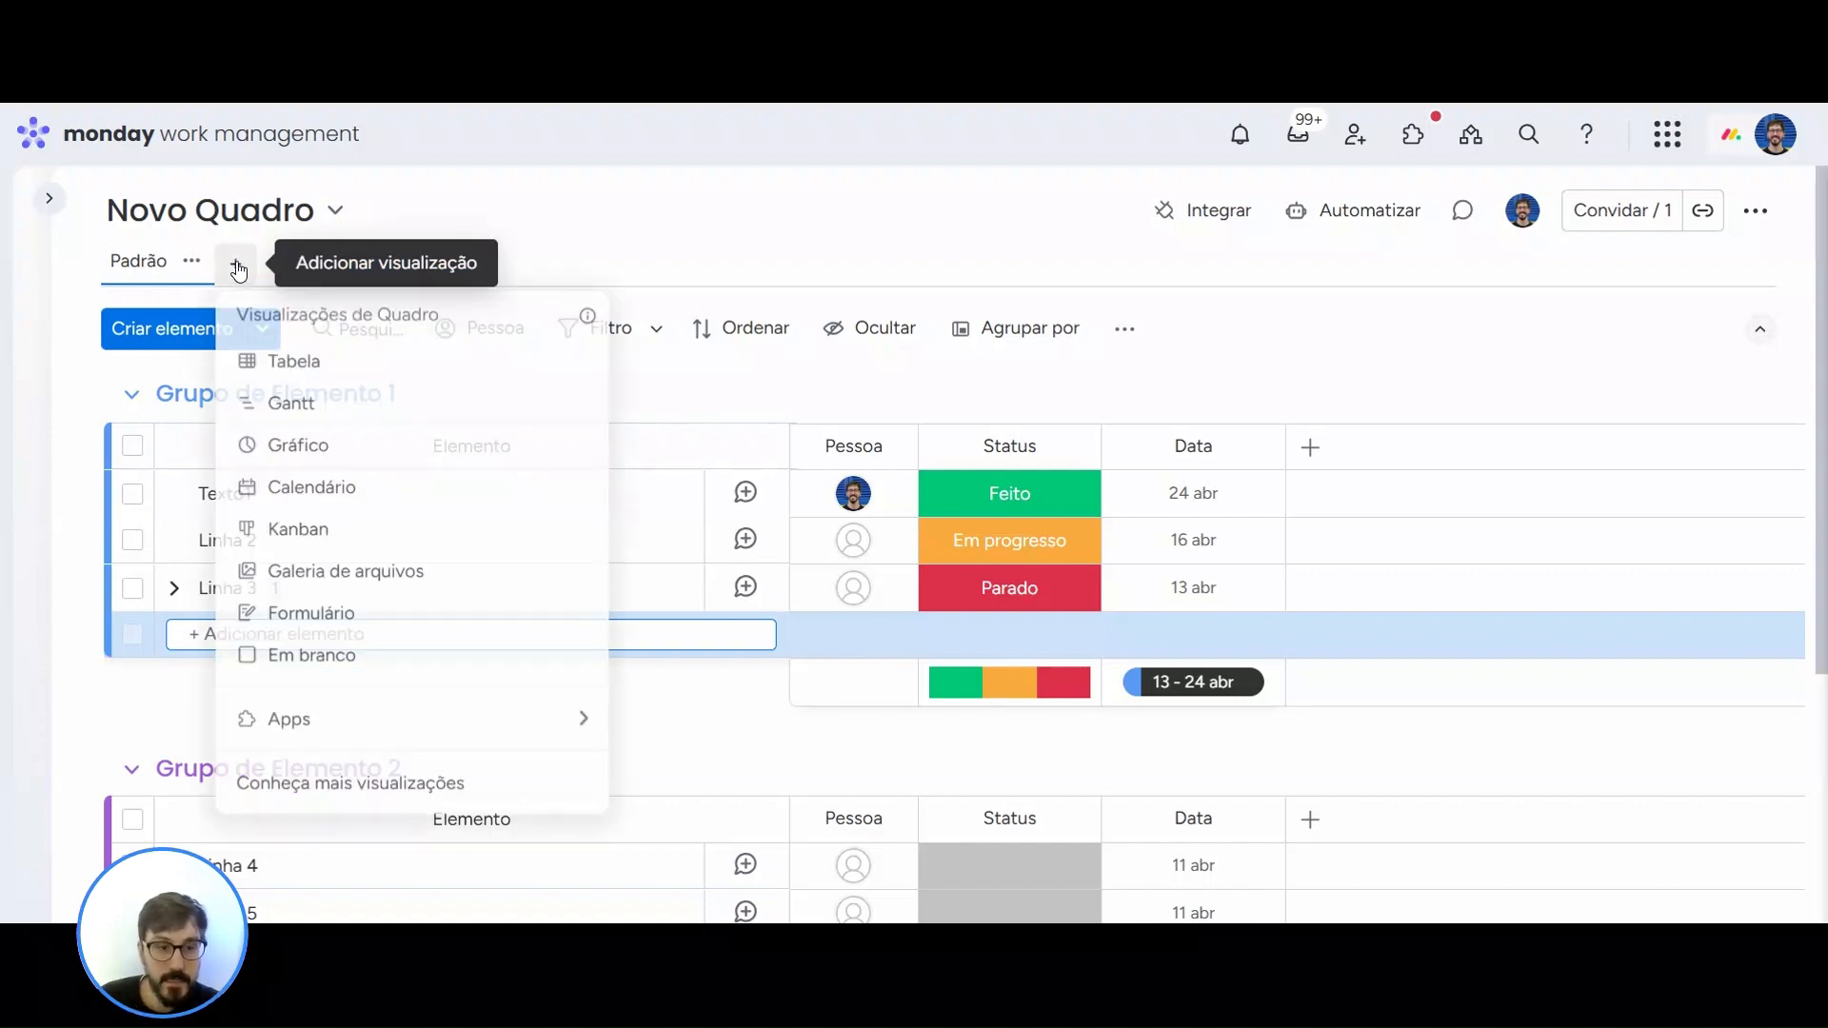
- Add a Kanban view to the board and move the Linha 3 card from Parado to Em progresso
key(Escape)
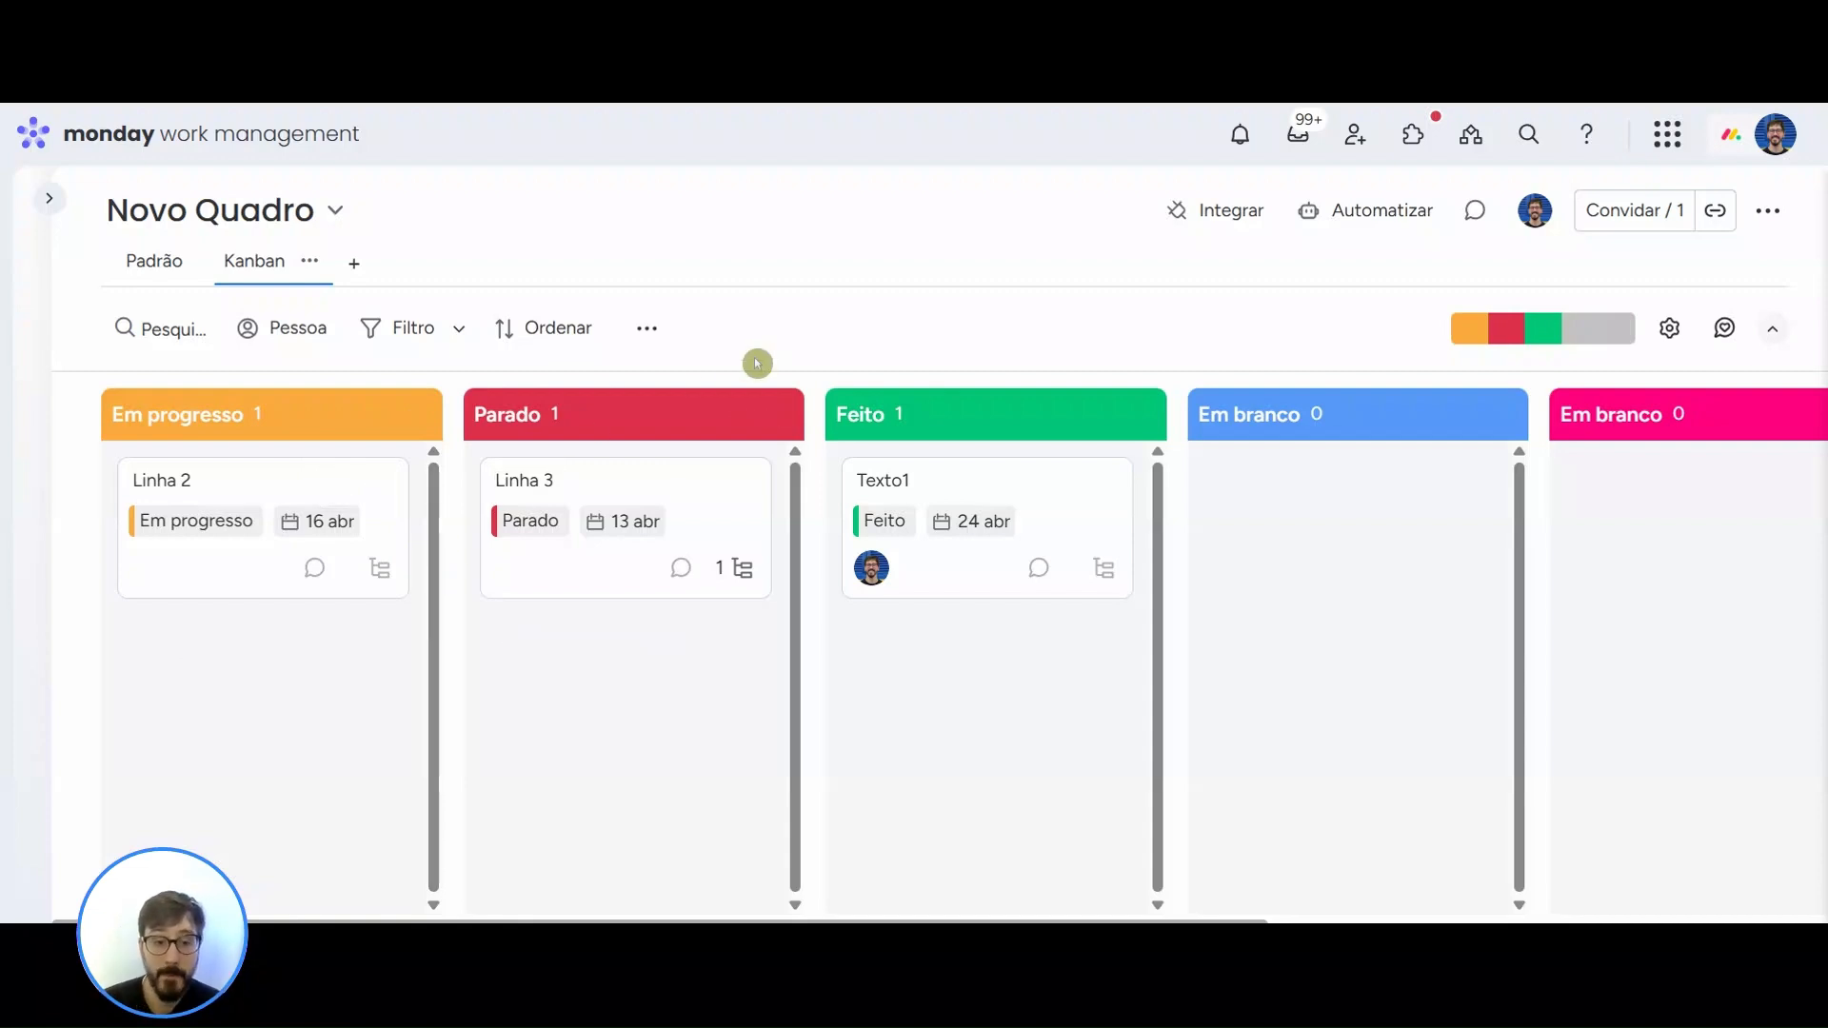
drag(626, 503, 309, 562)
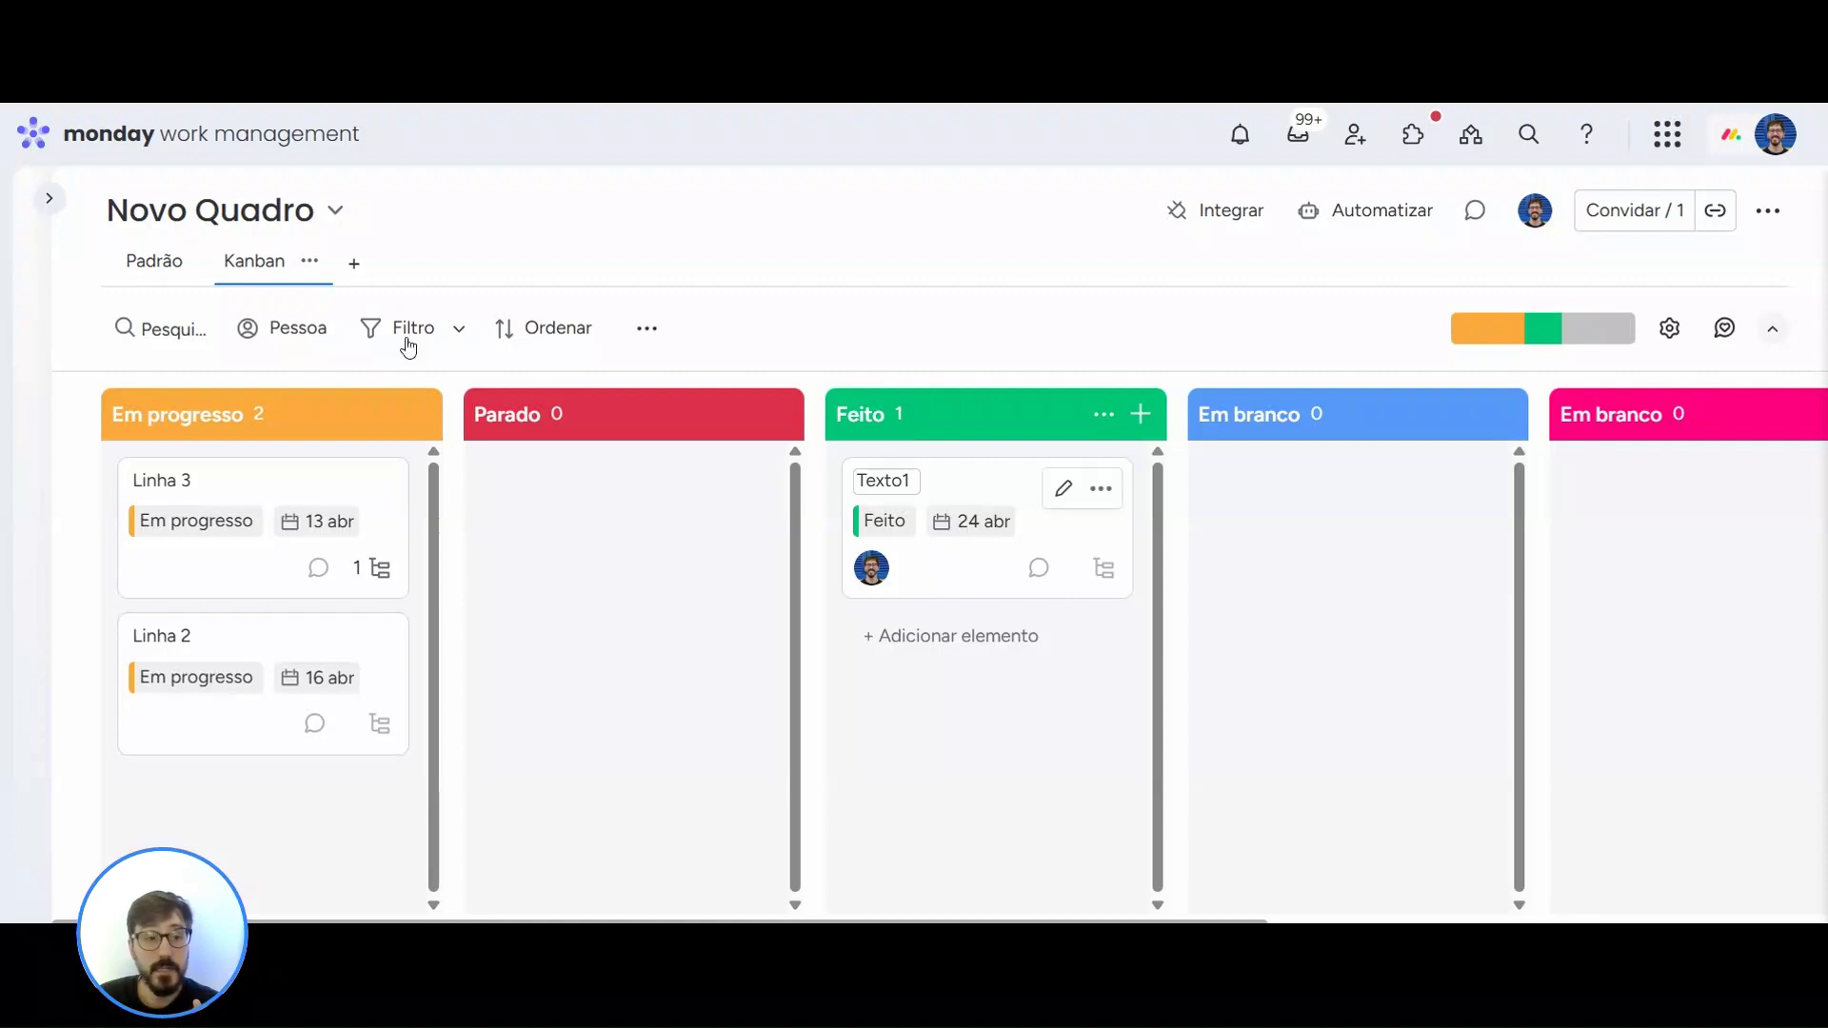
- In the Padrão table view, set the Texto1 item's status to Em progresso
click(166, 276)
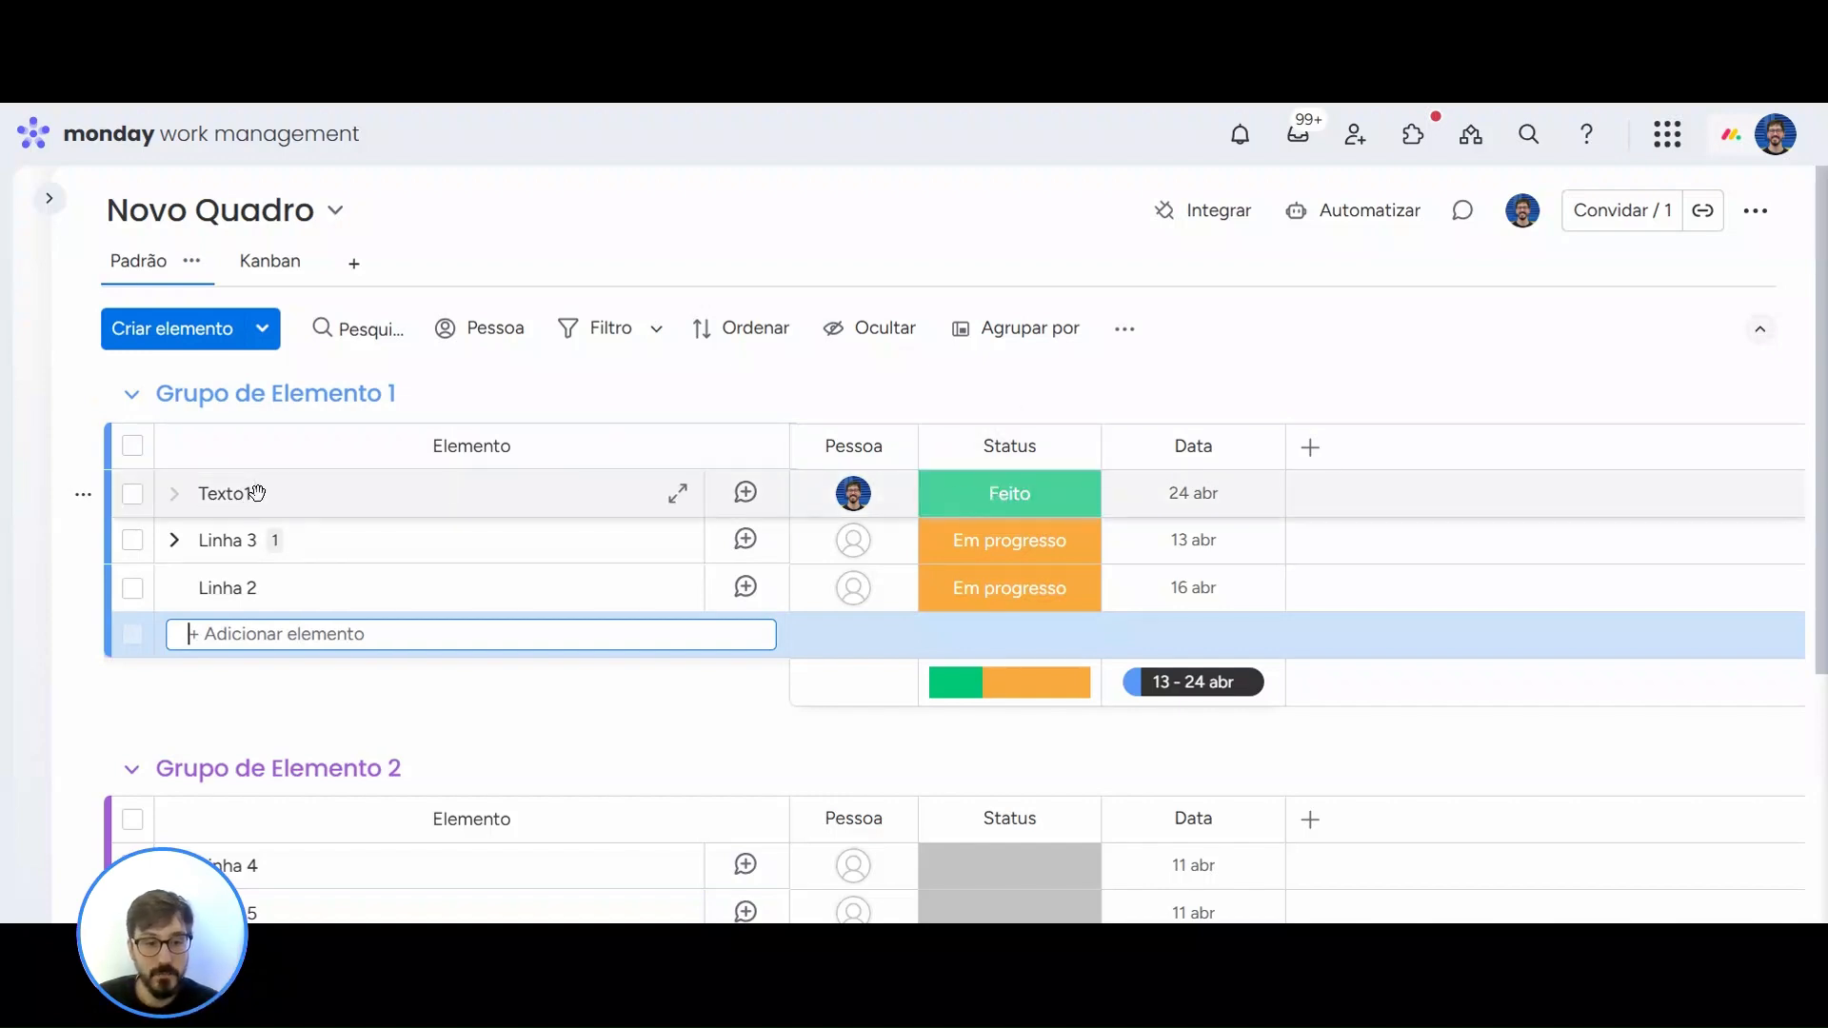
click(1013, 509)
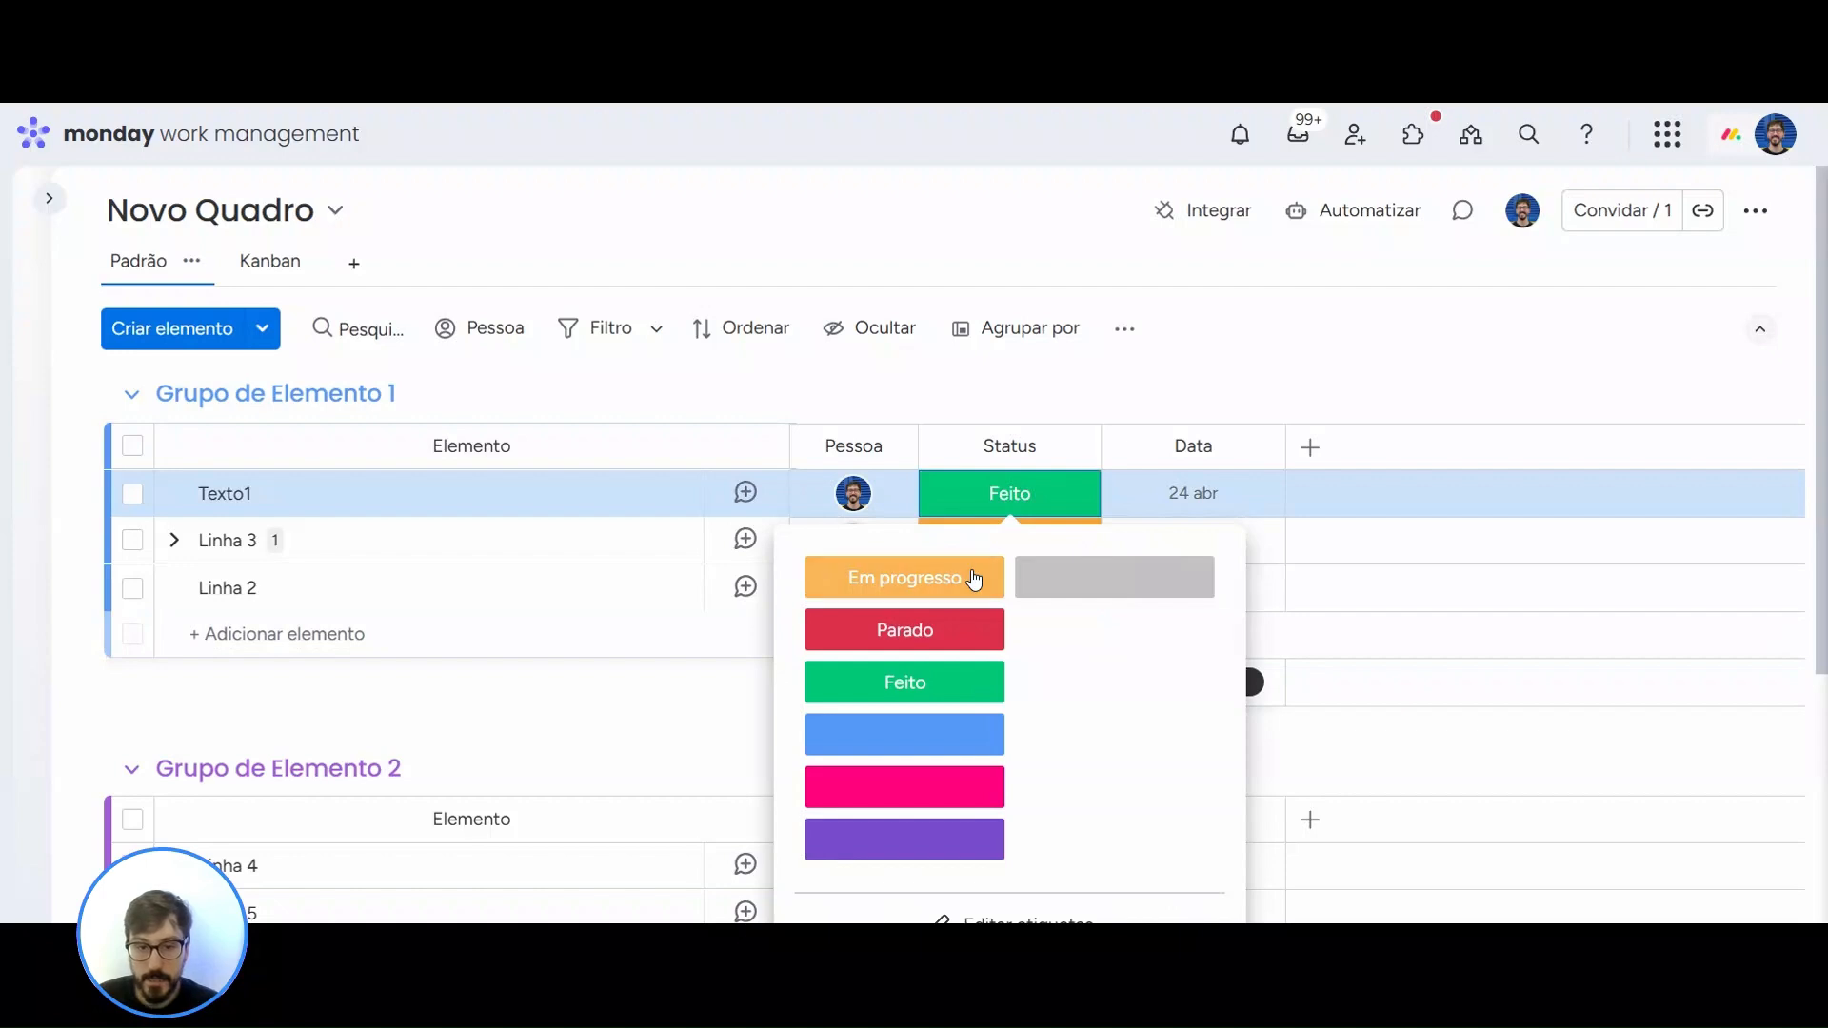
click(971, 577)
- Move the Texto1 card to Parado in the Kanban view and check its status in the Padrão table
click(298, 285)
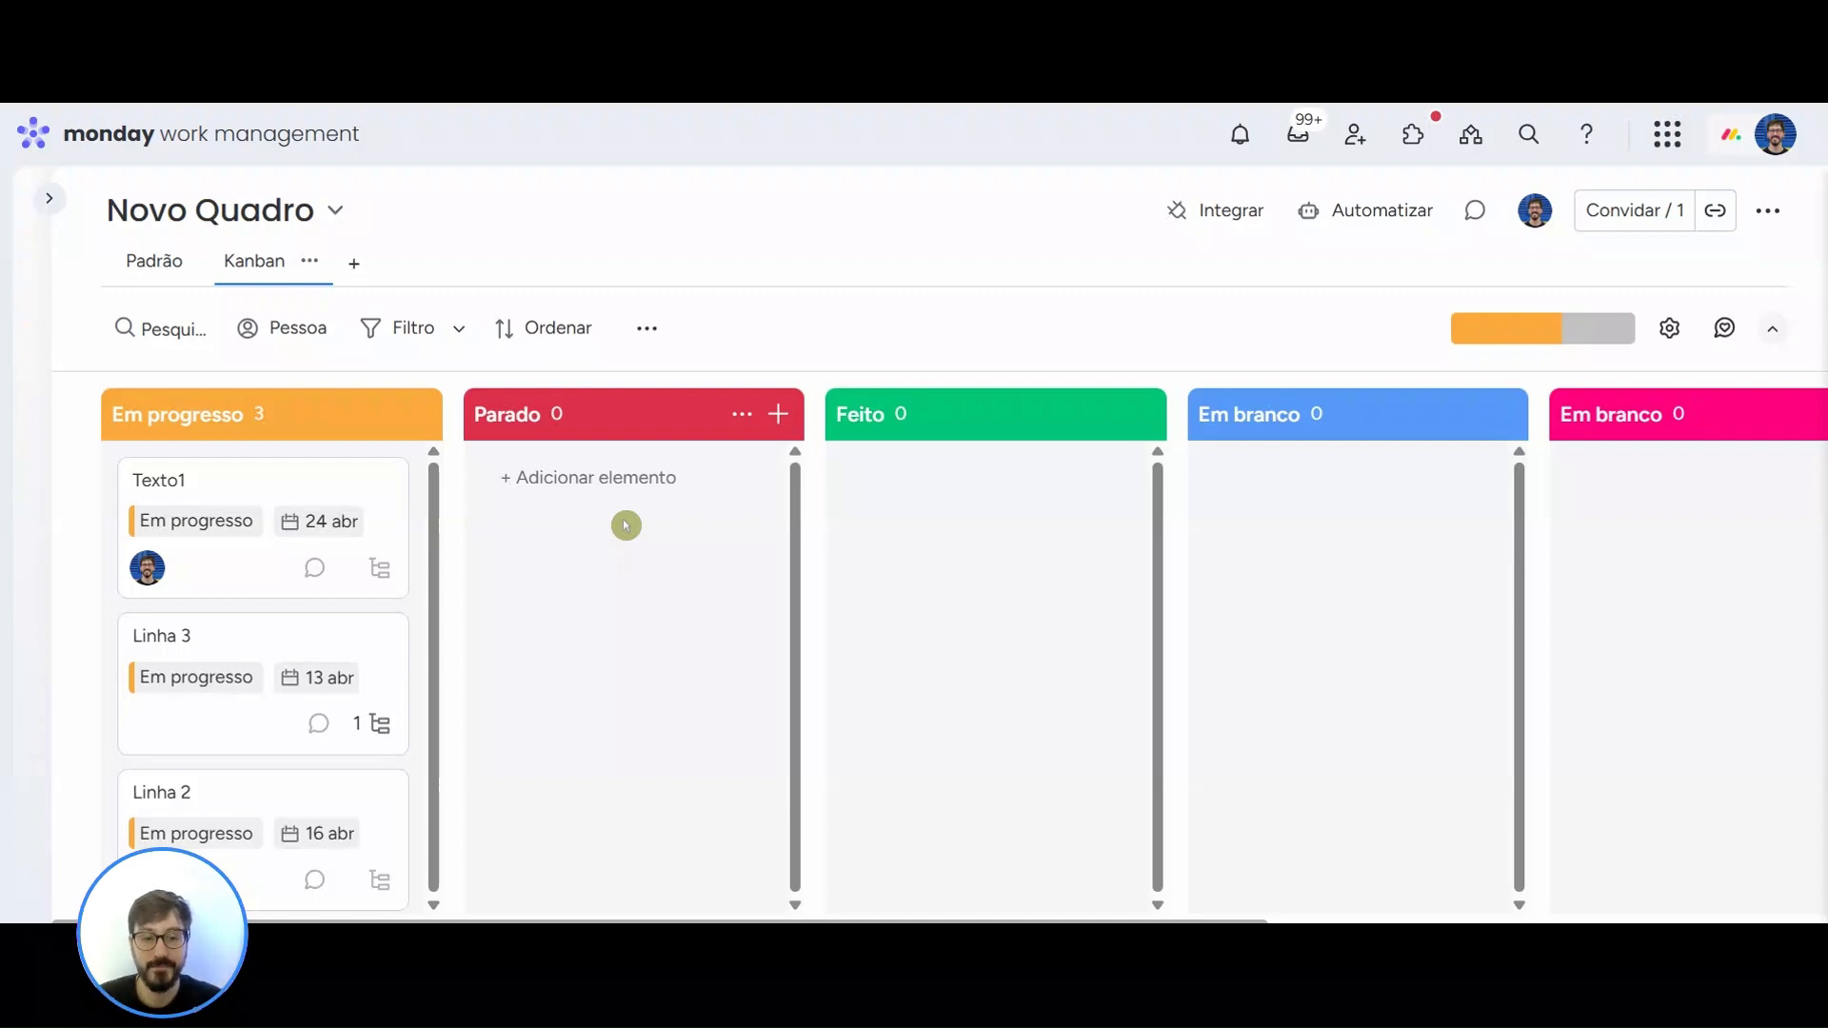
drag(245, 495, 613, 510)
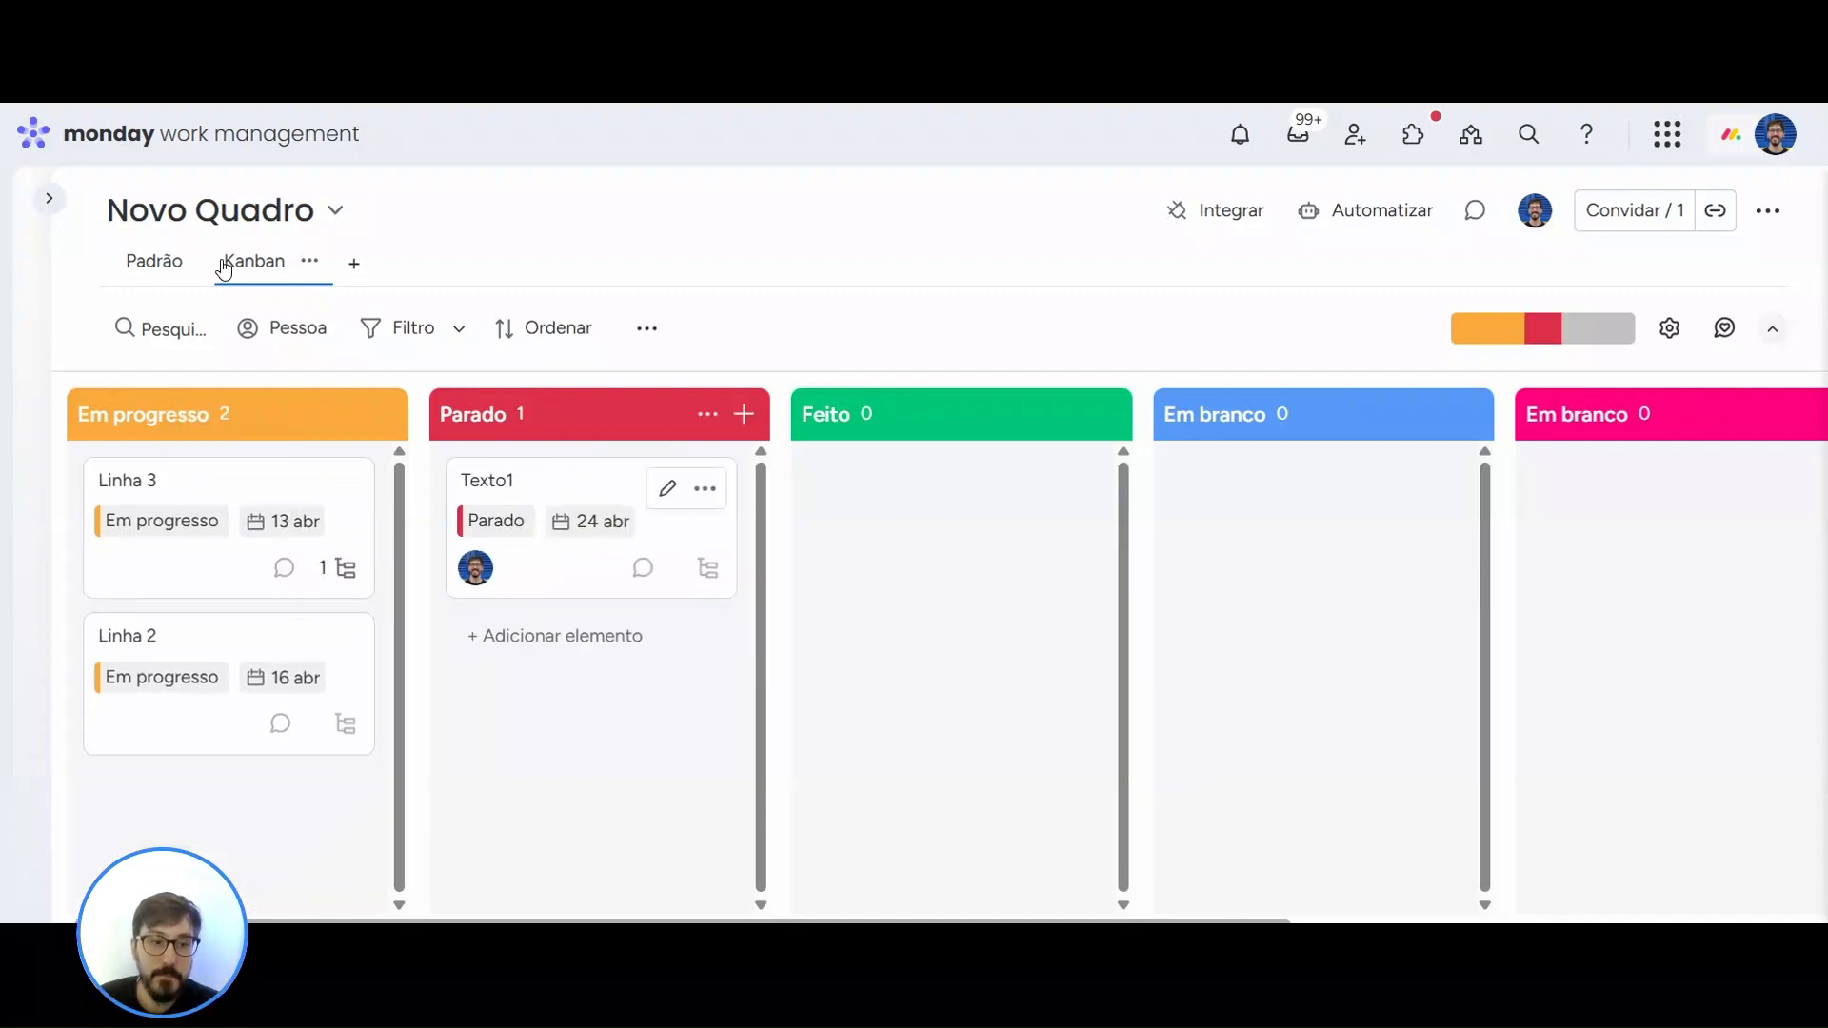
click(162, 261)
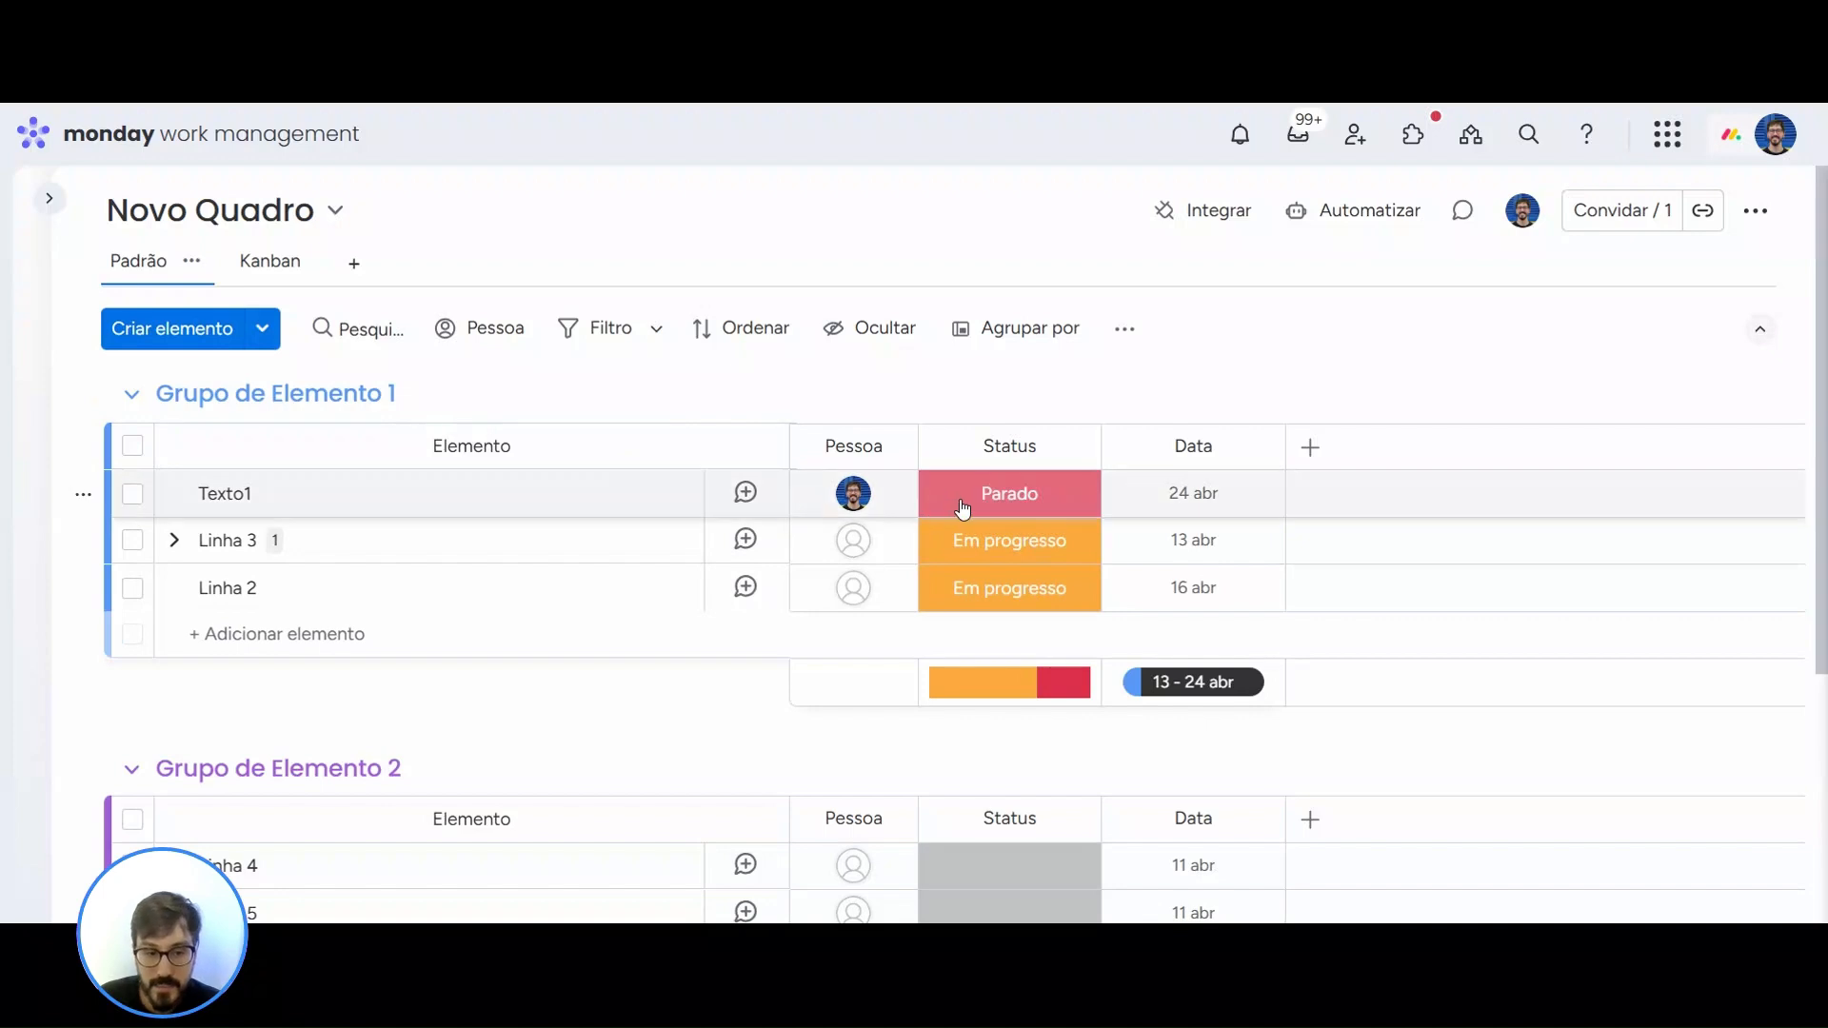
- Return to the Kanban view and add a Gráfico view to the board
click(263, 267)
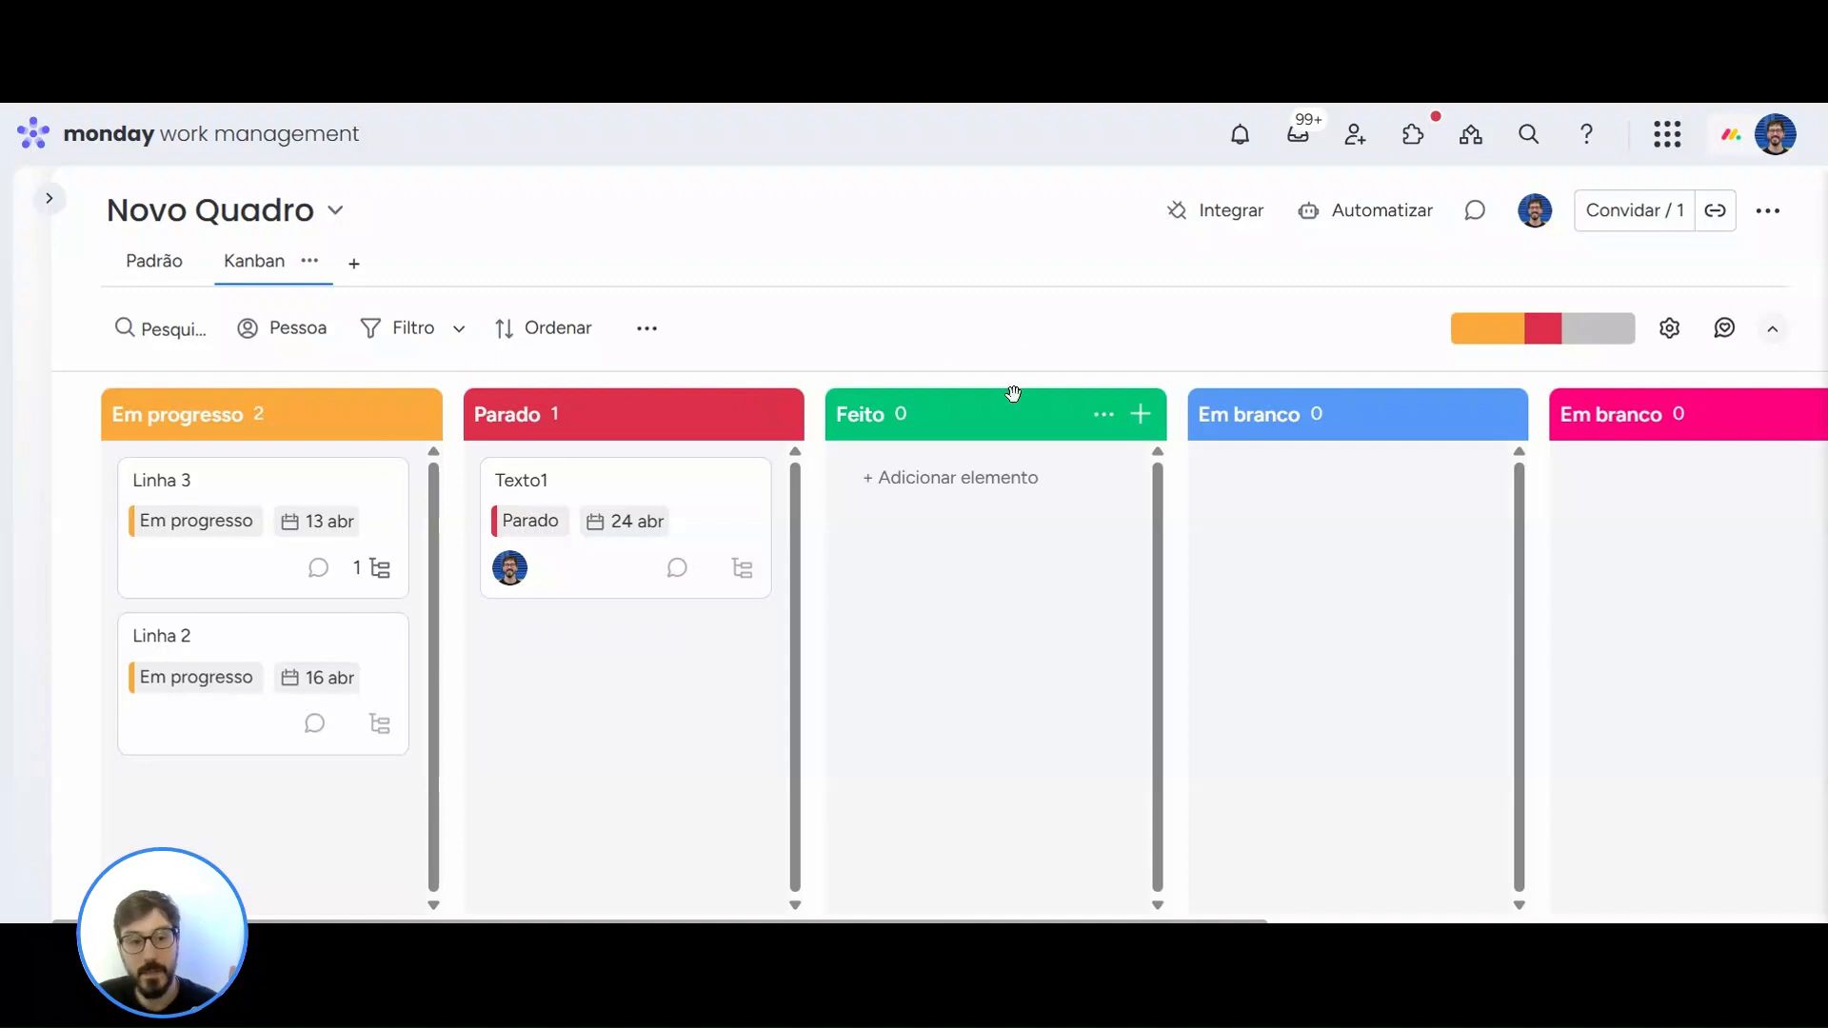
click(362, 272)
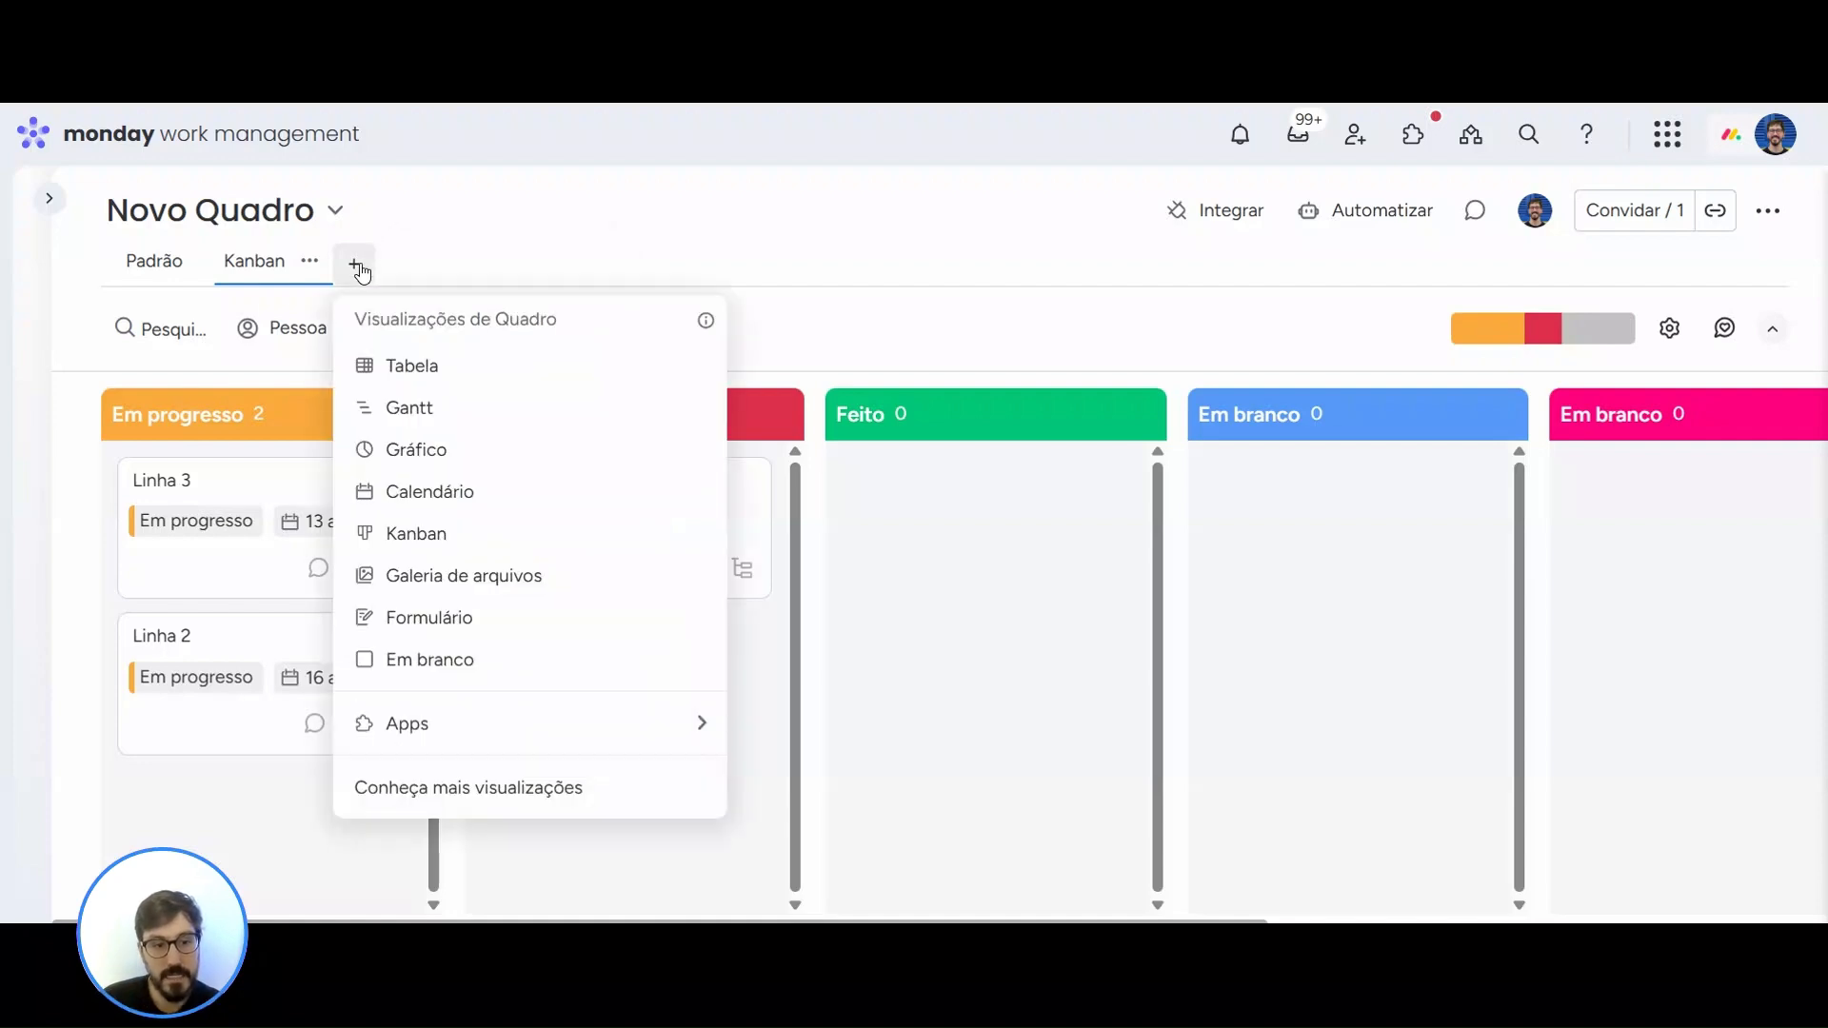
click(466, 455)
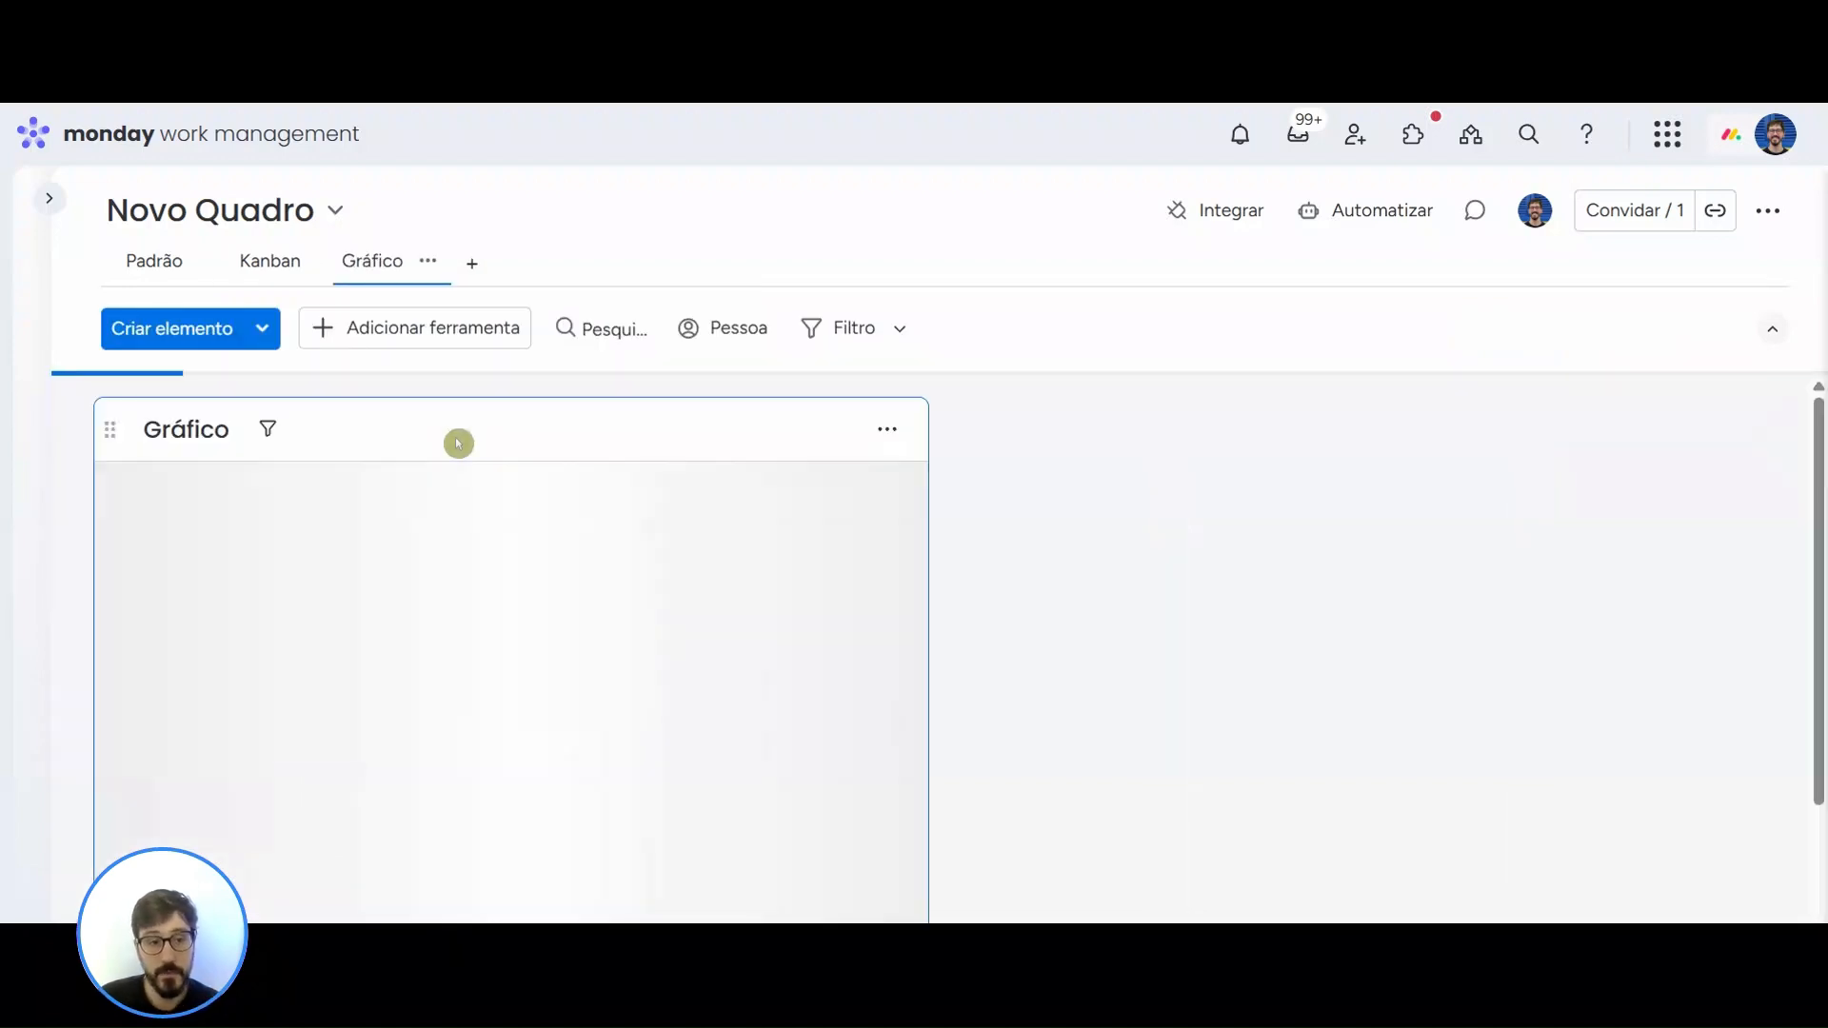
- Change the Gráfico widget's chart type to Pizza in its settings and check the details of the Parado and Em progresso slices
mouse_move(657, 600)
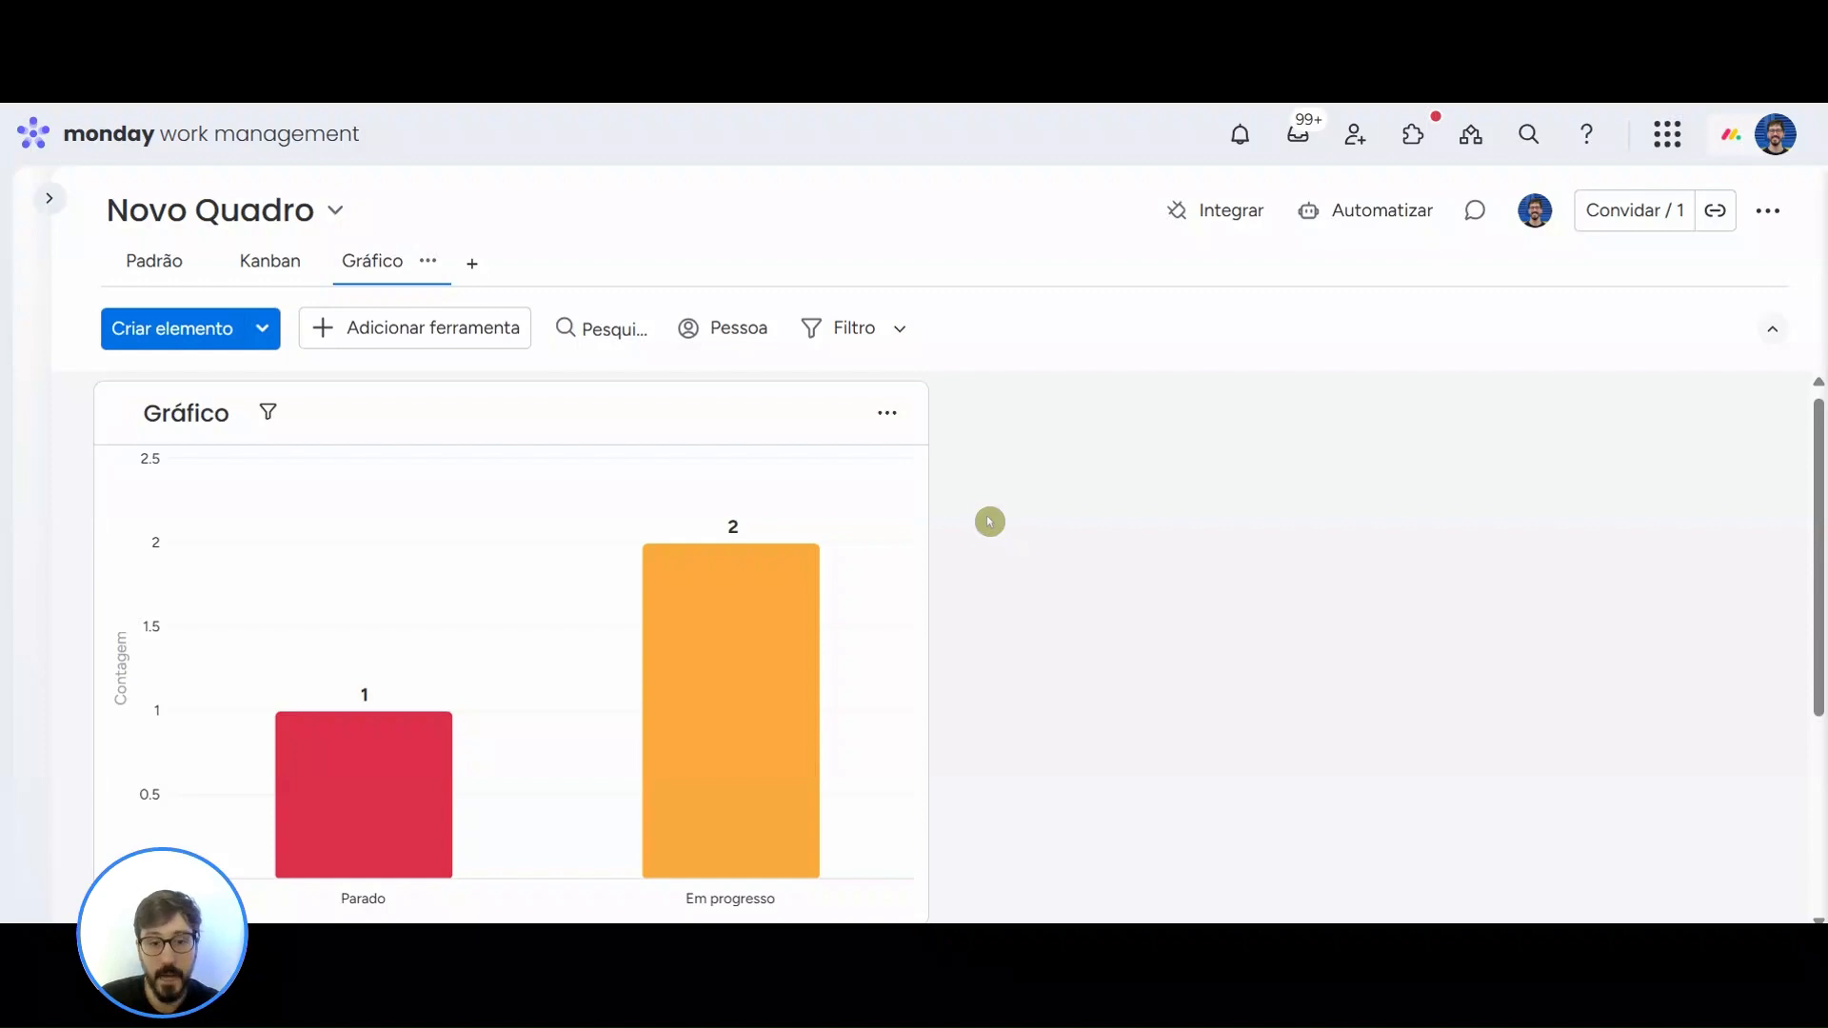
click(895, 429)
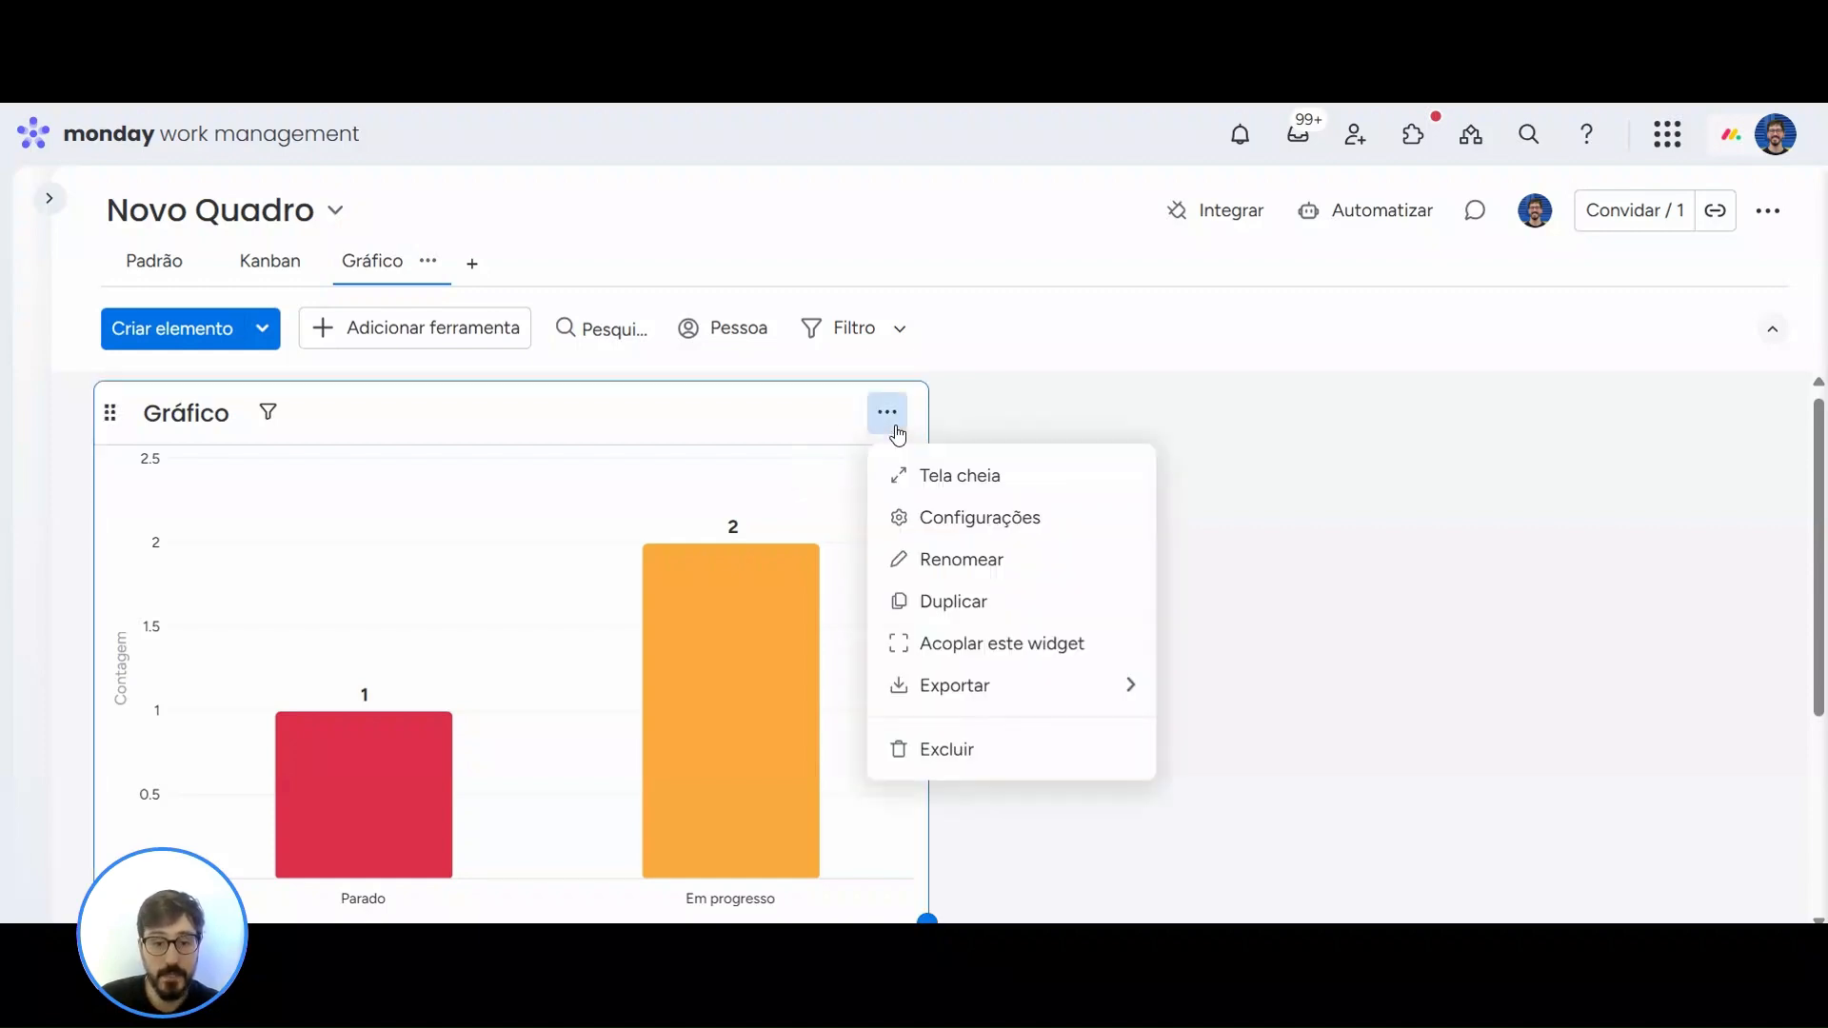
click(963, 518)
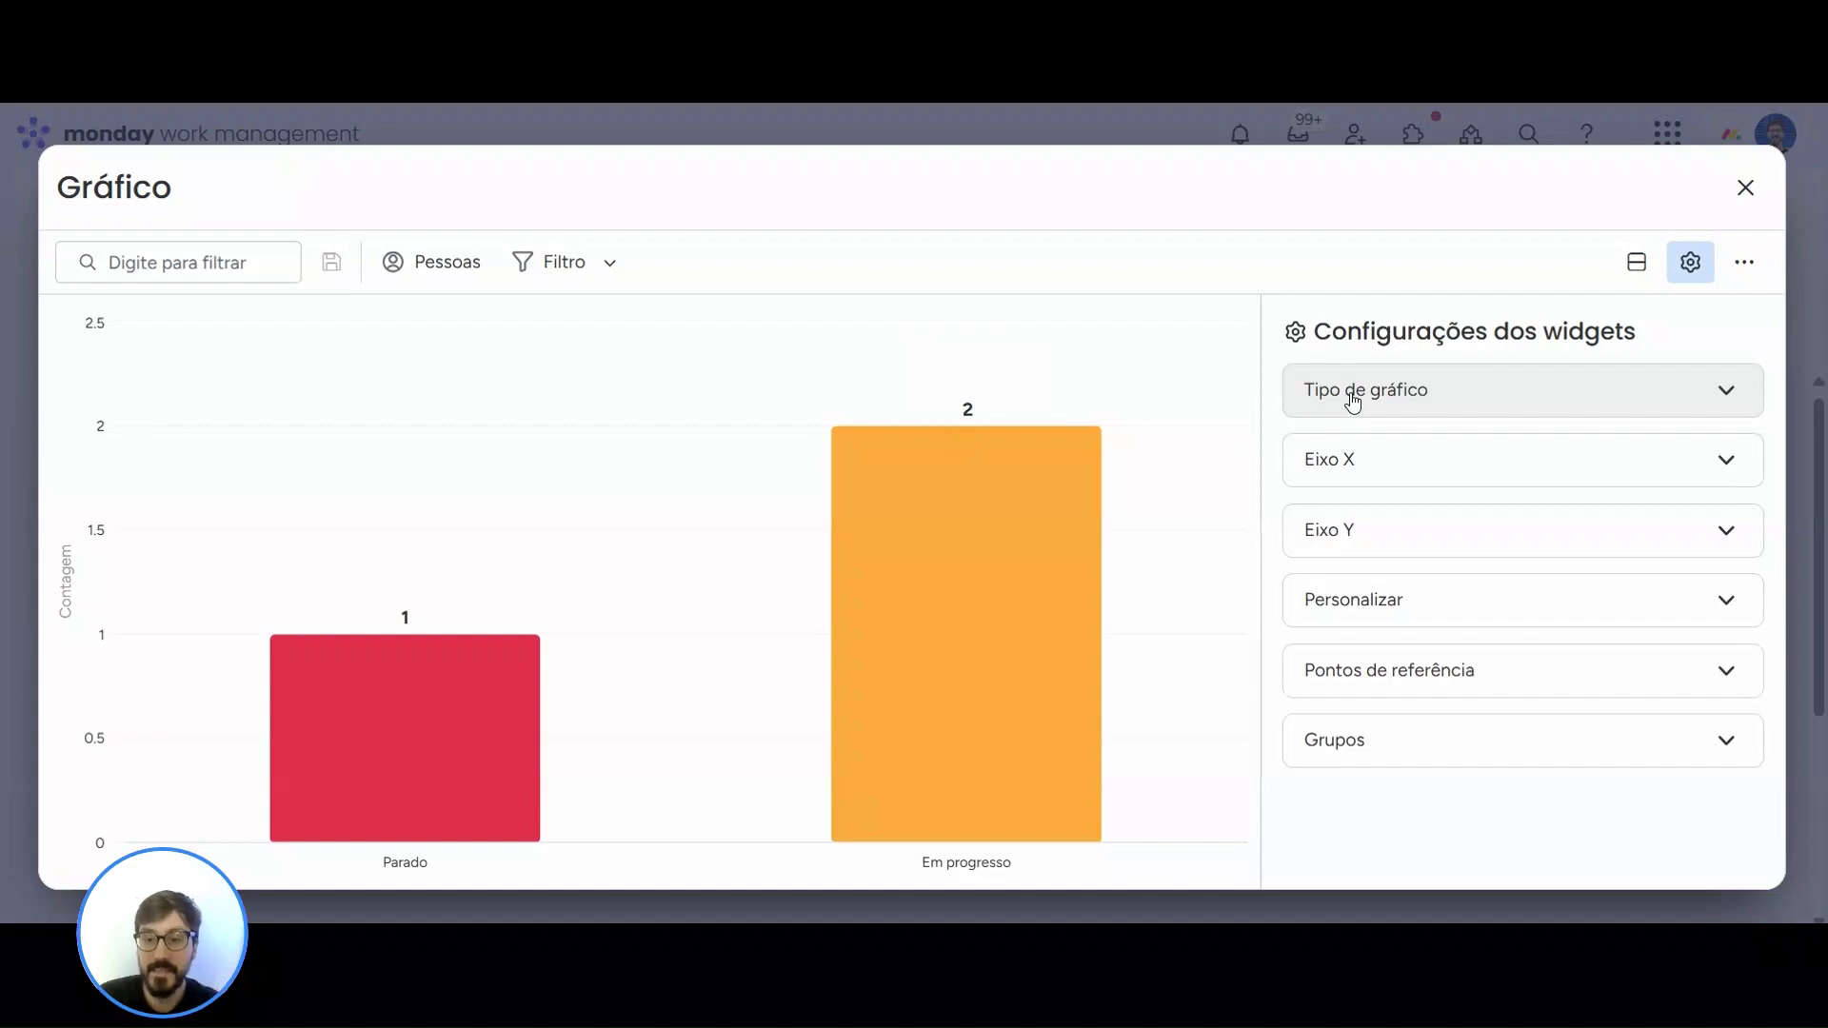
click(1436, 407)
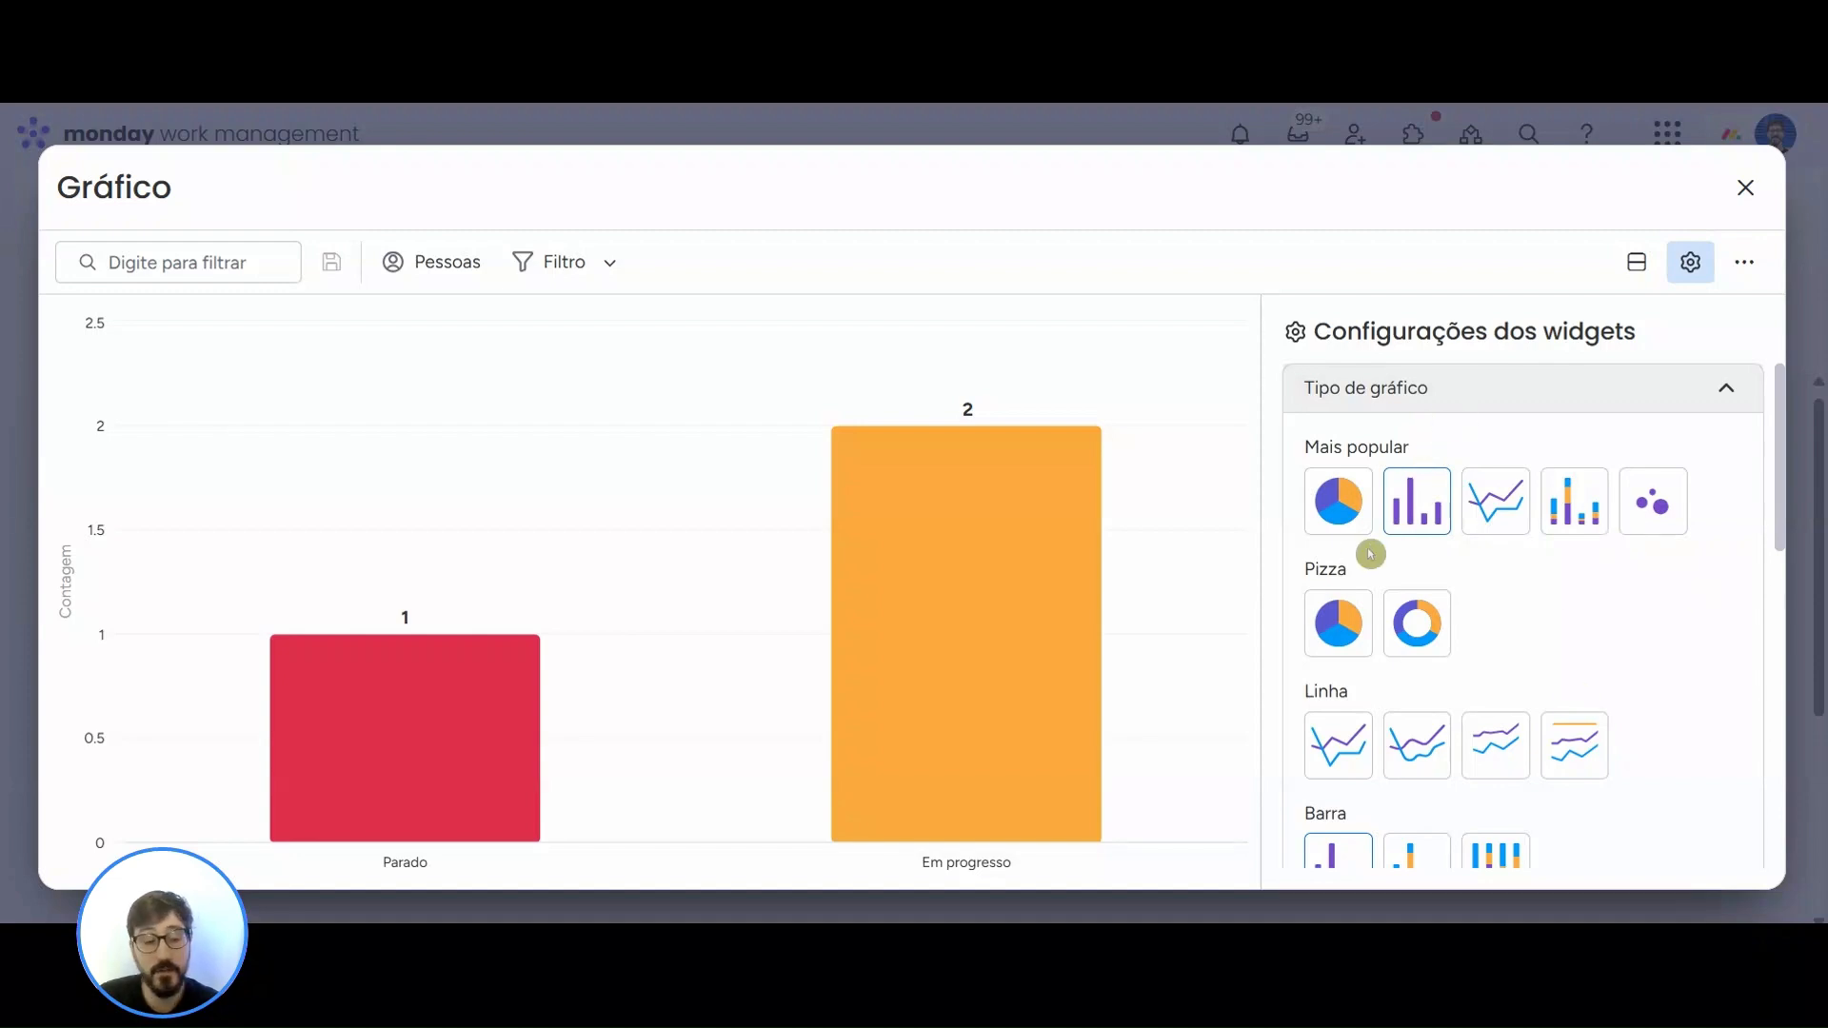
click(1354, 517)
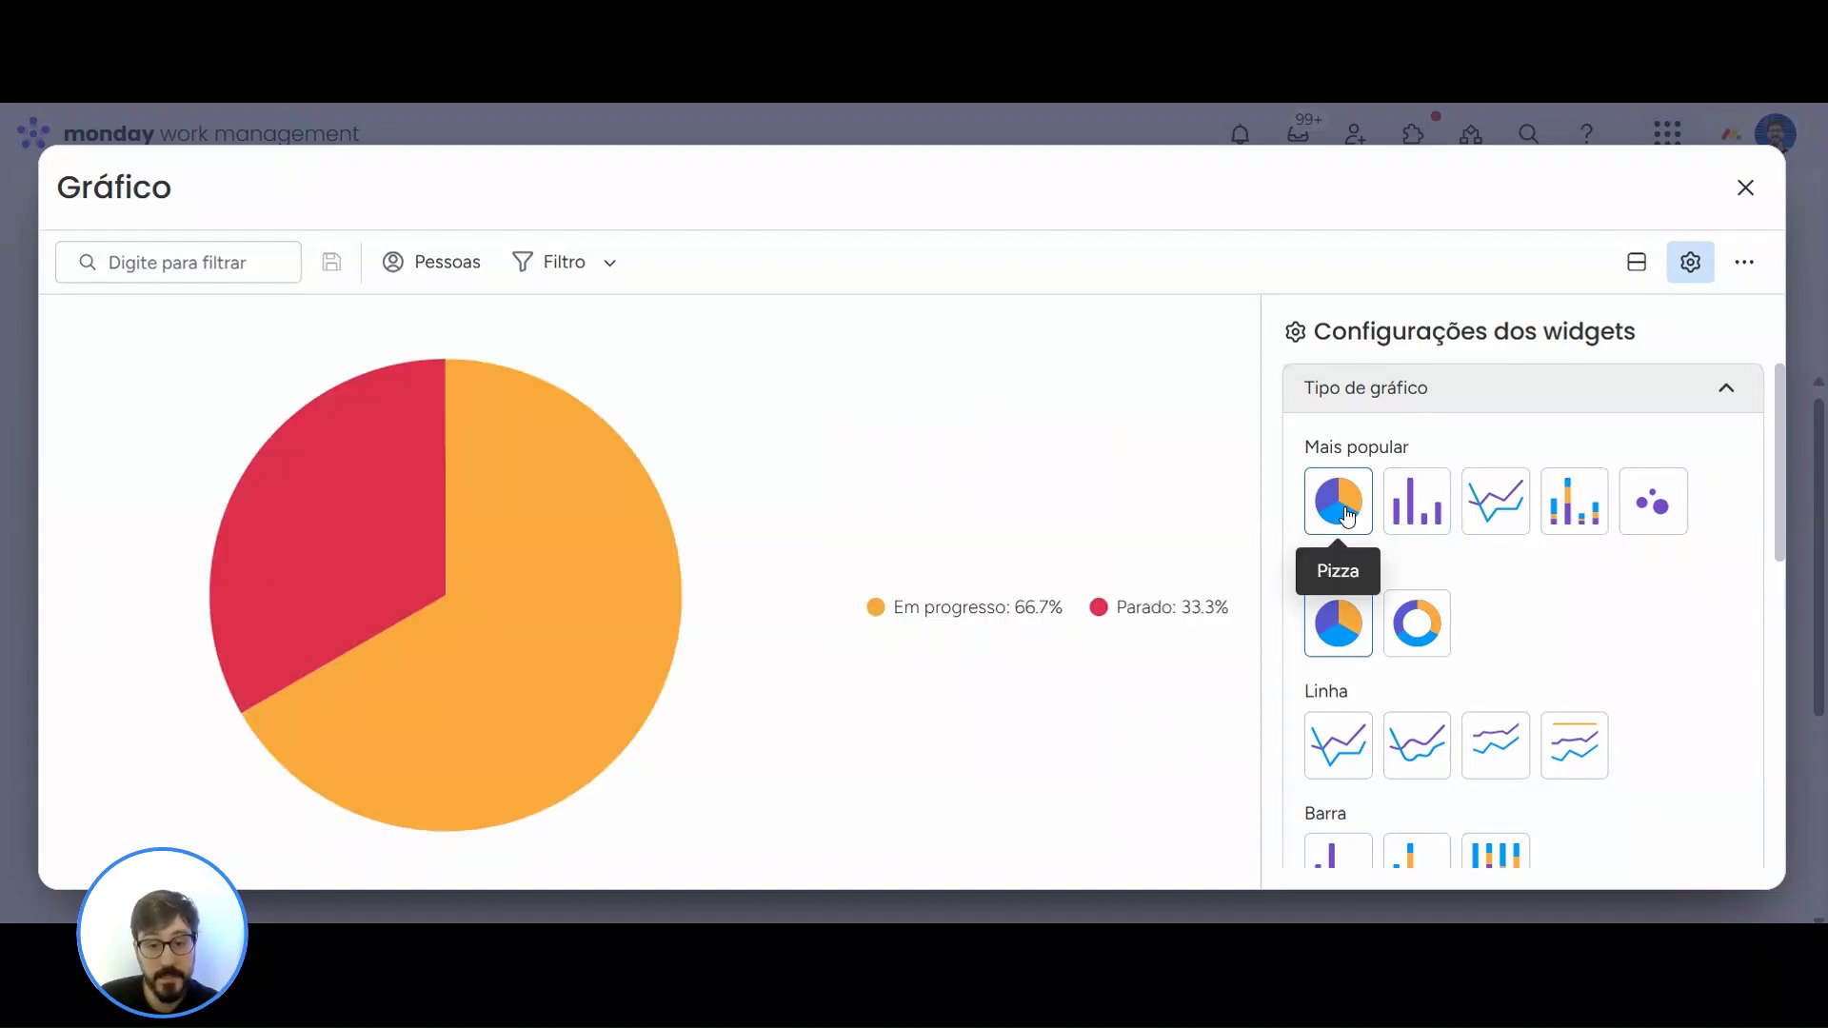
click(1473, 413)
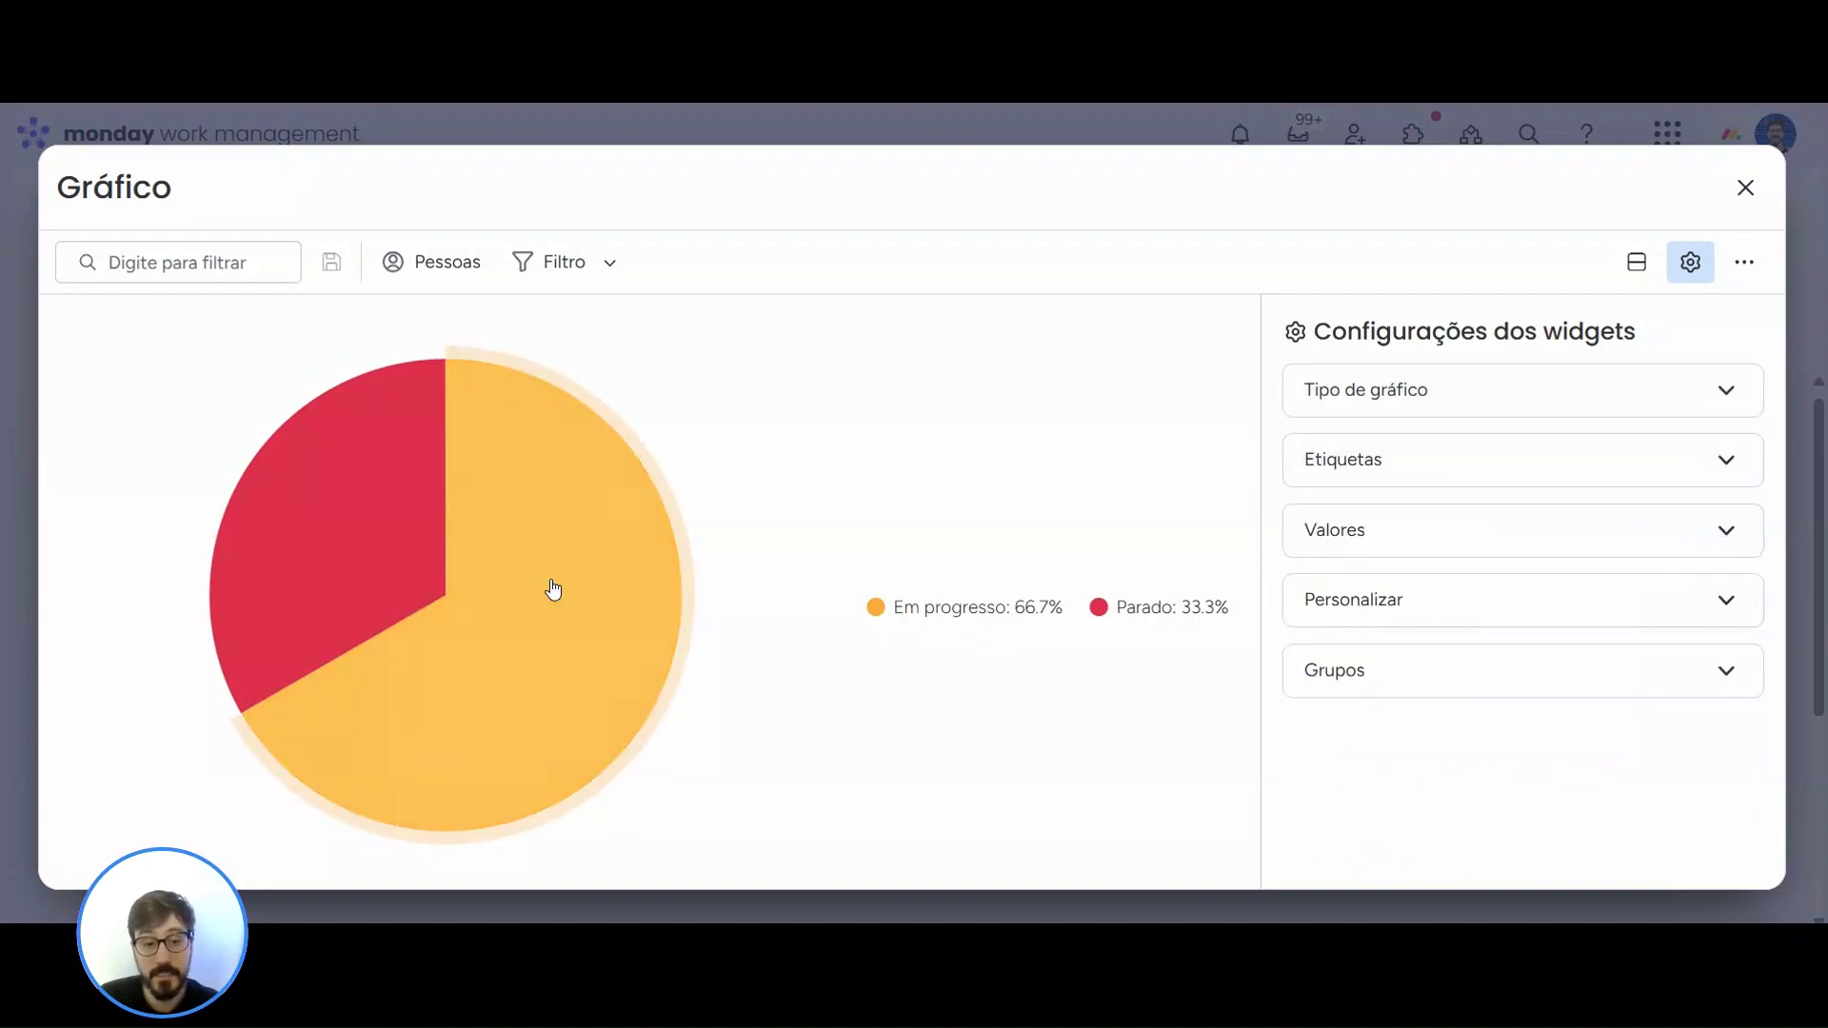
mouse_move(375, 536)
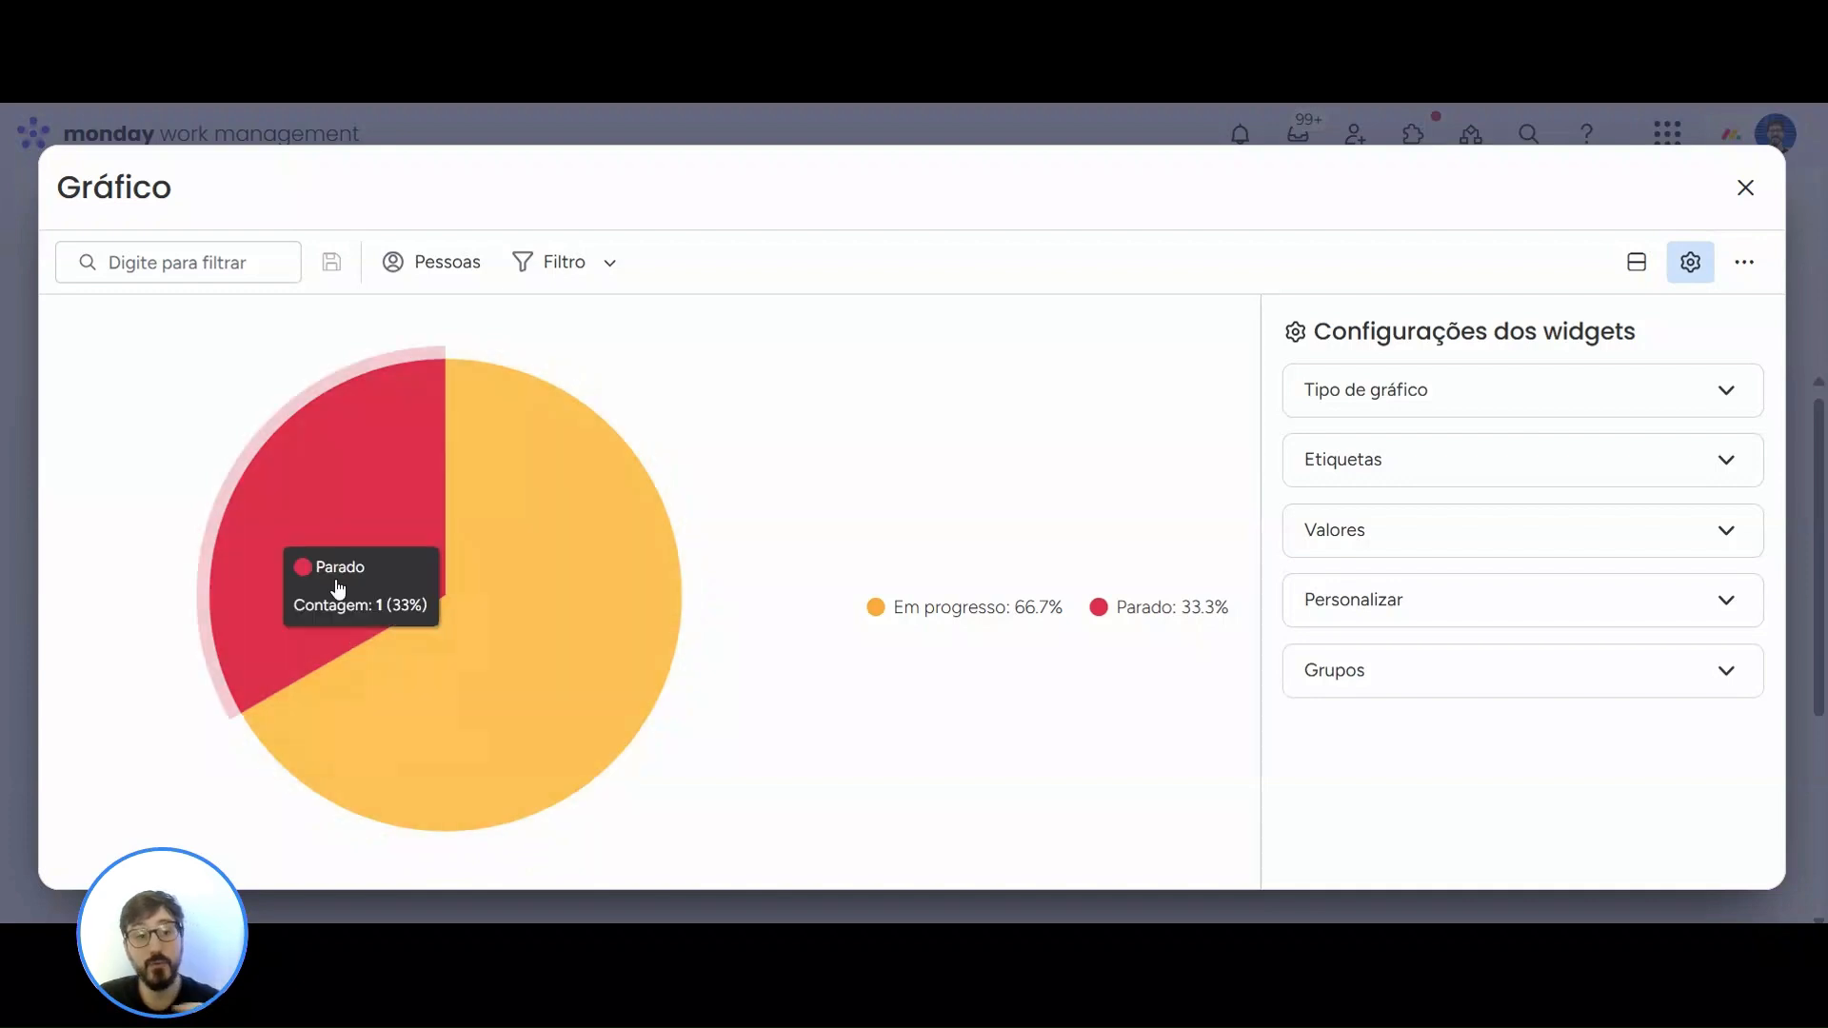
mouse_move(506, 547)
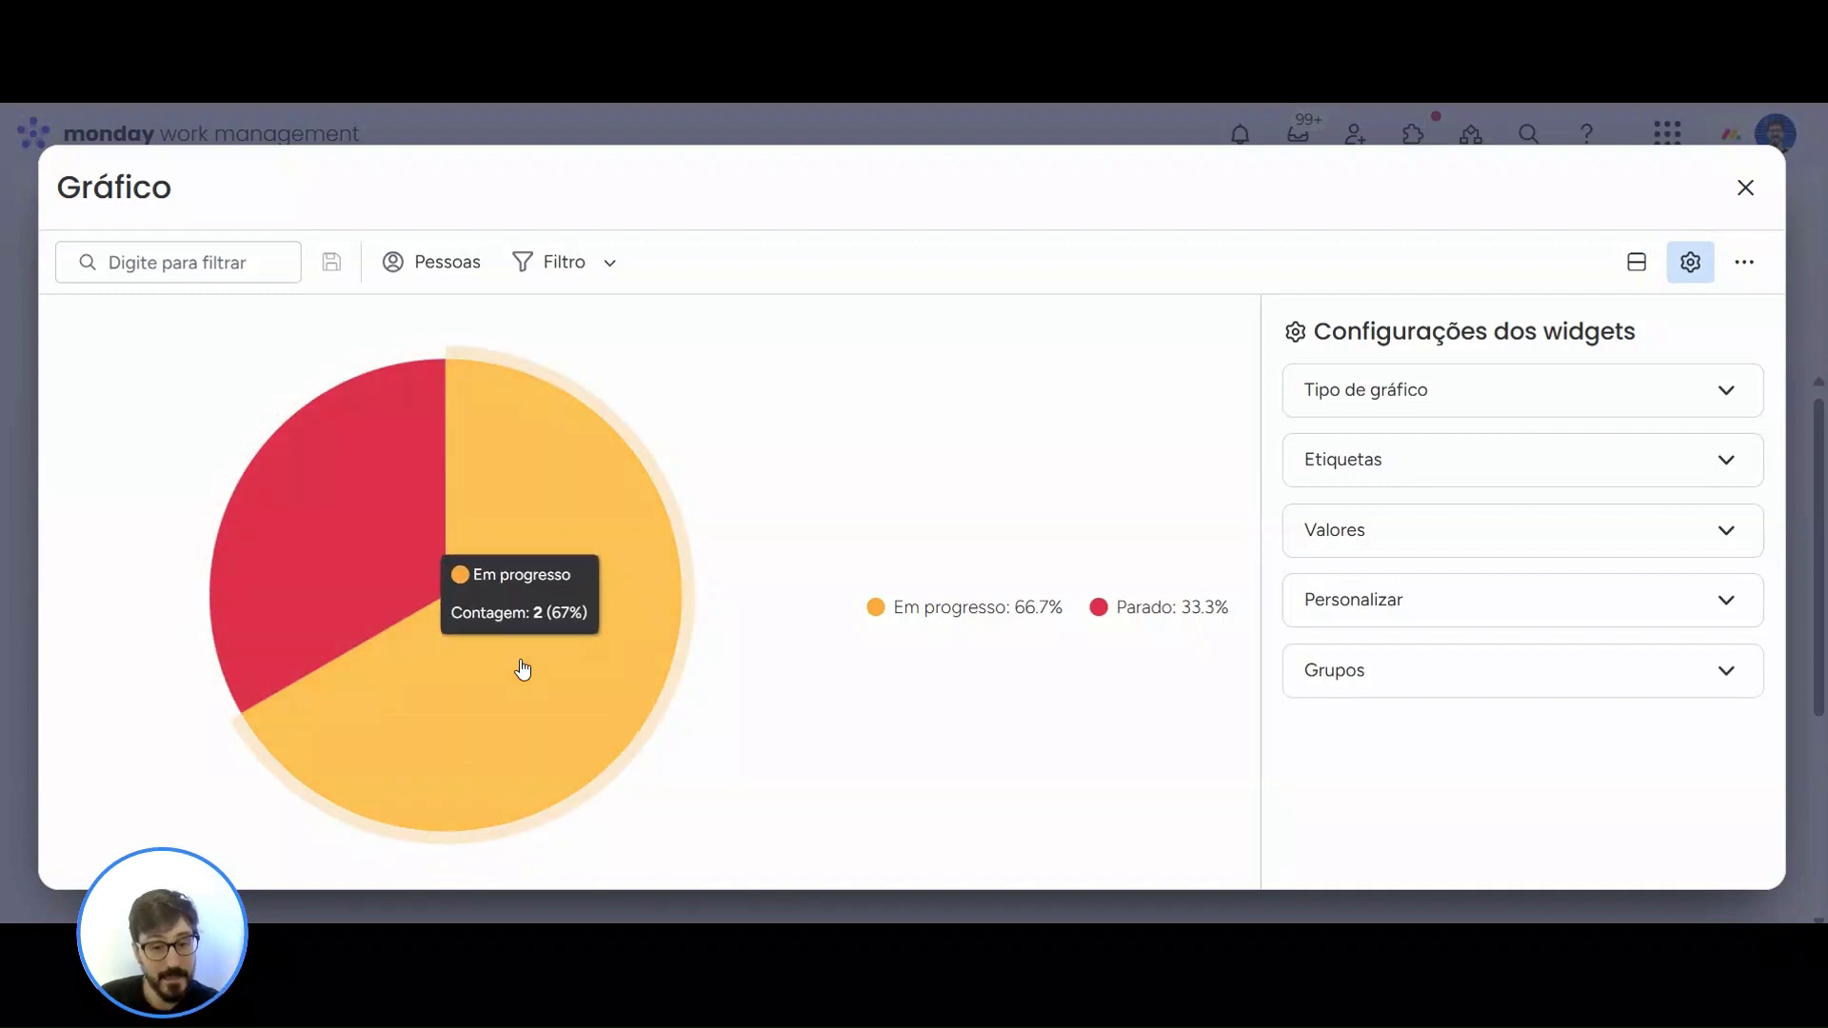
mouse_move(386, 567)
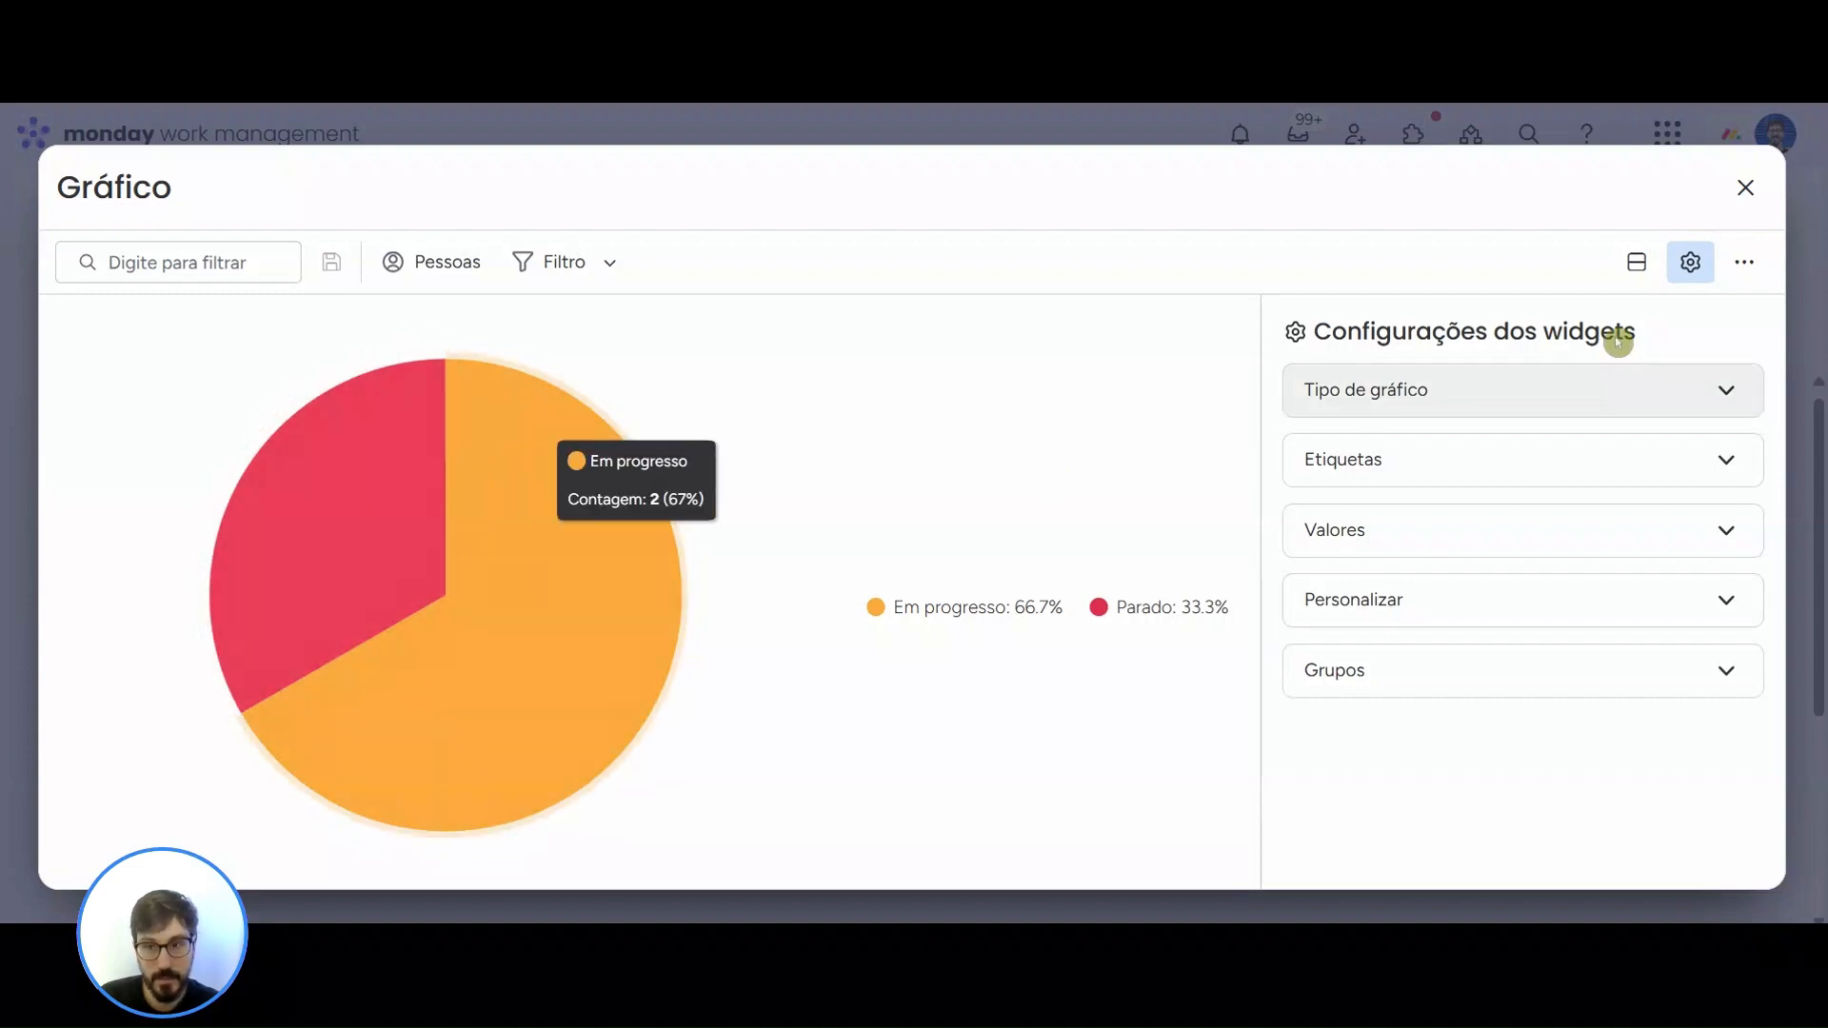
click(1745, 188)
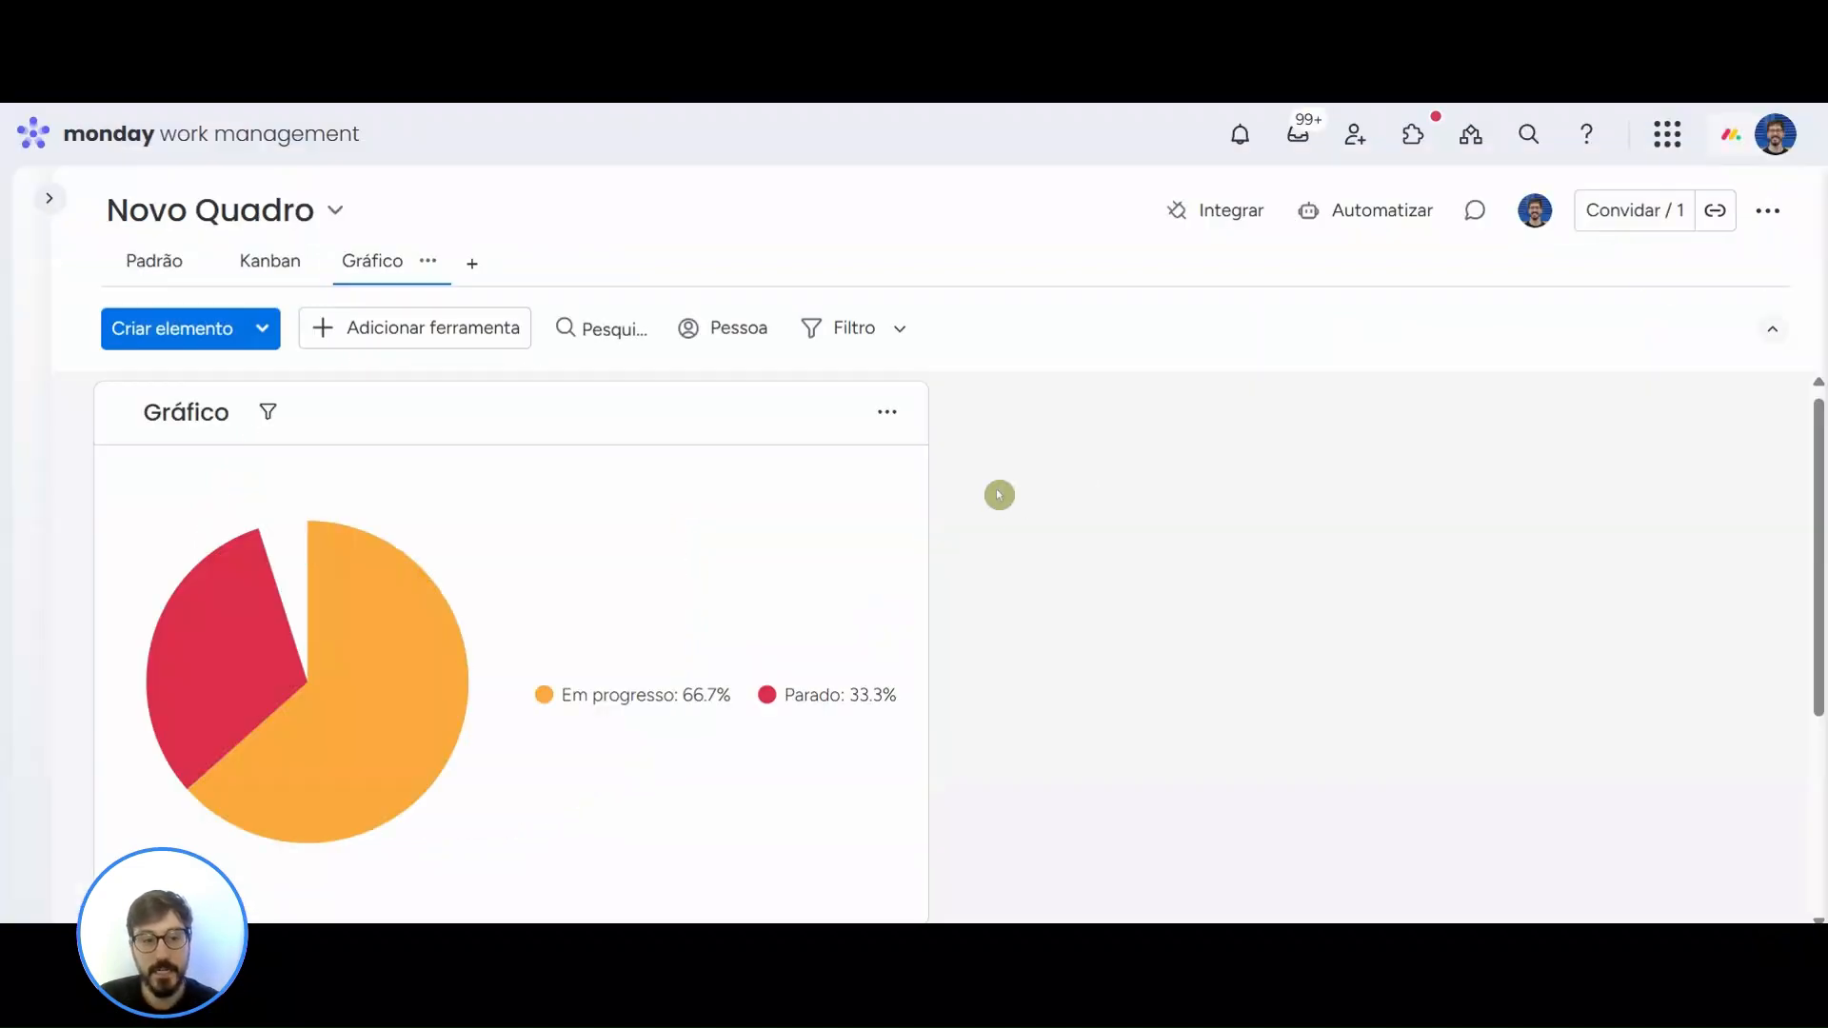
click(509, 347)
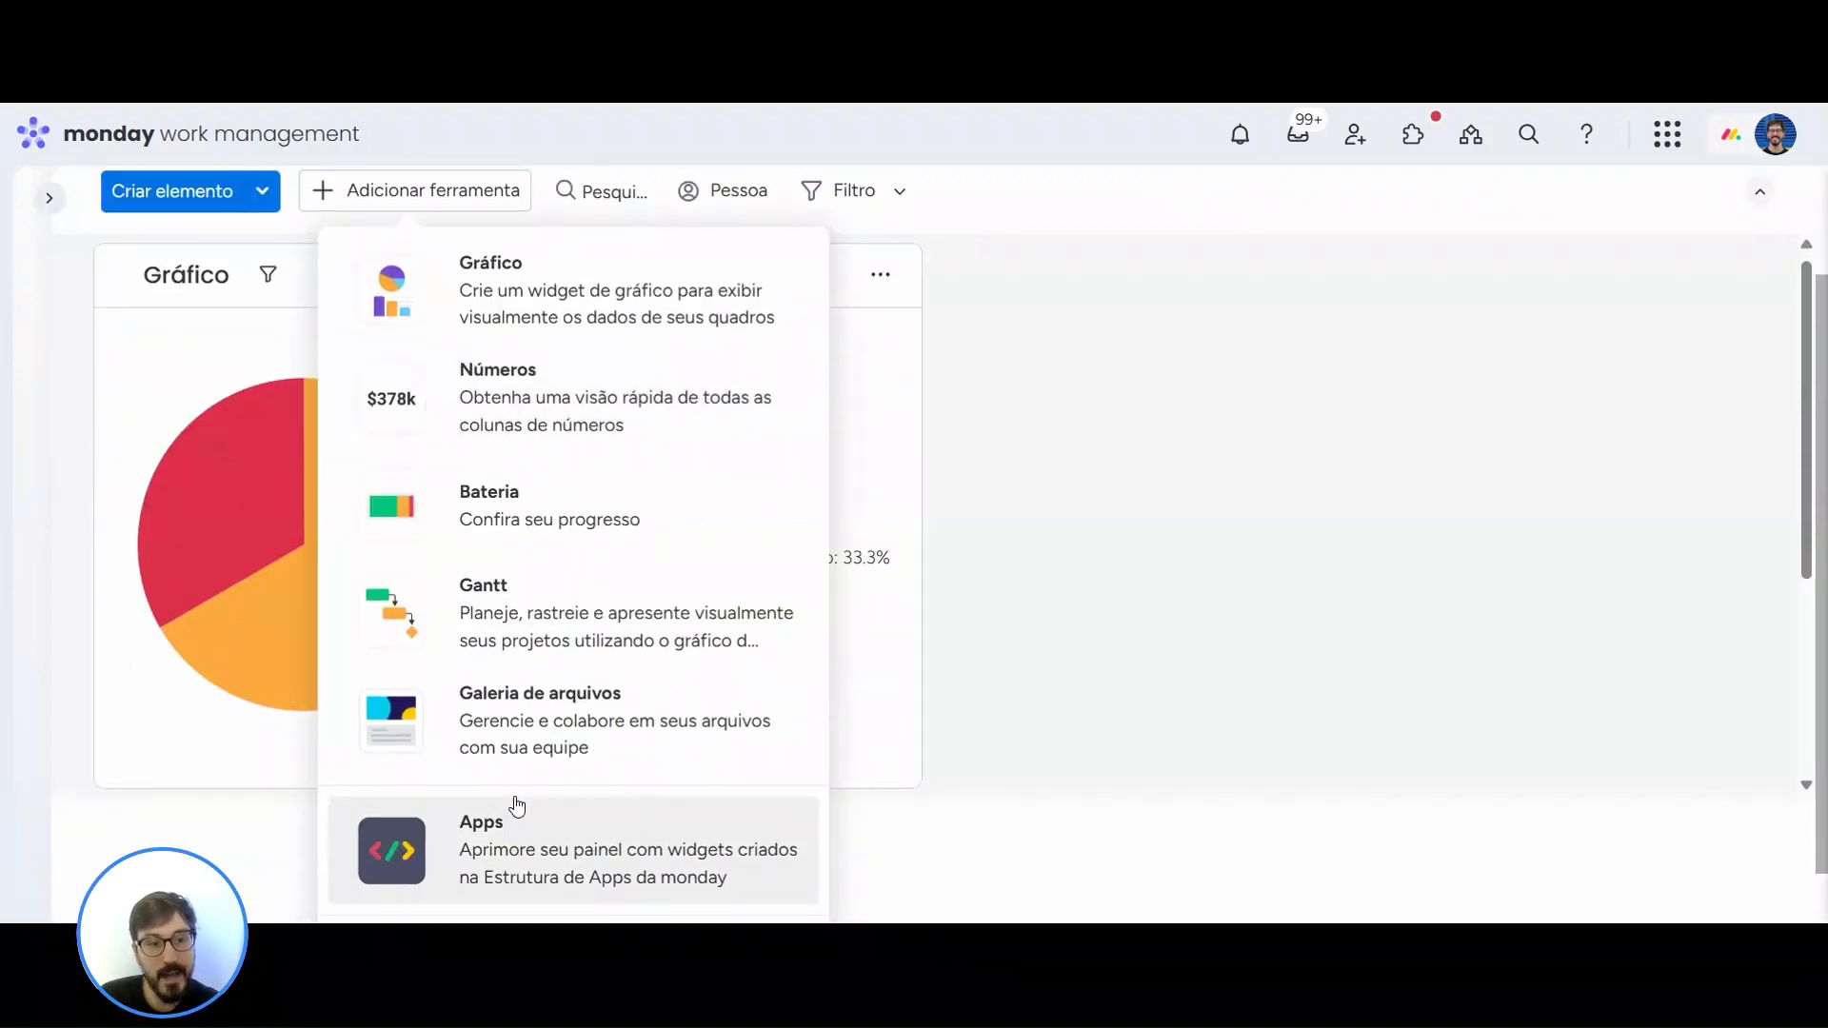
click(1045, 437)
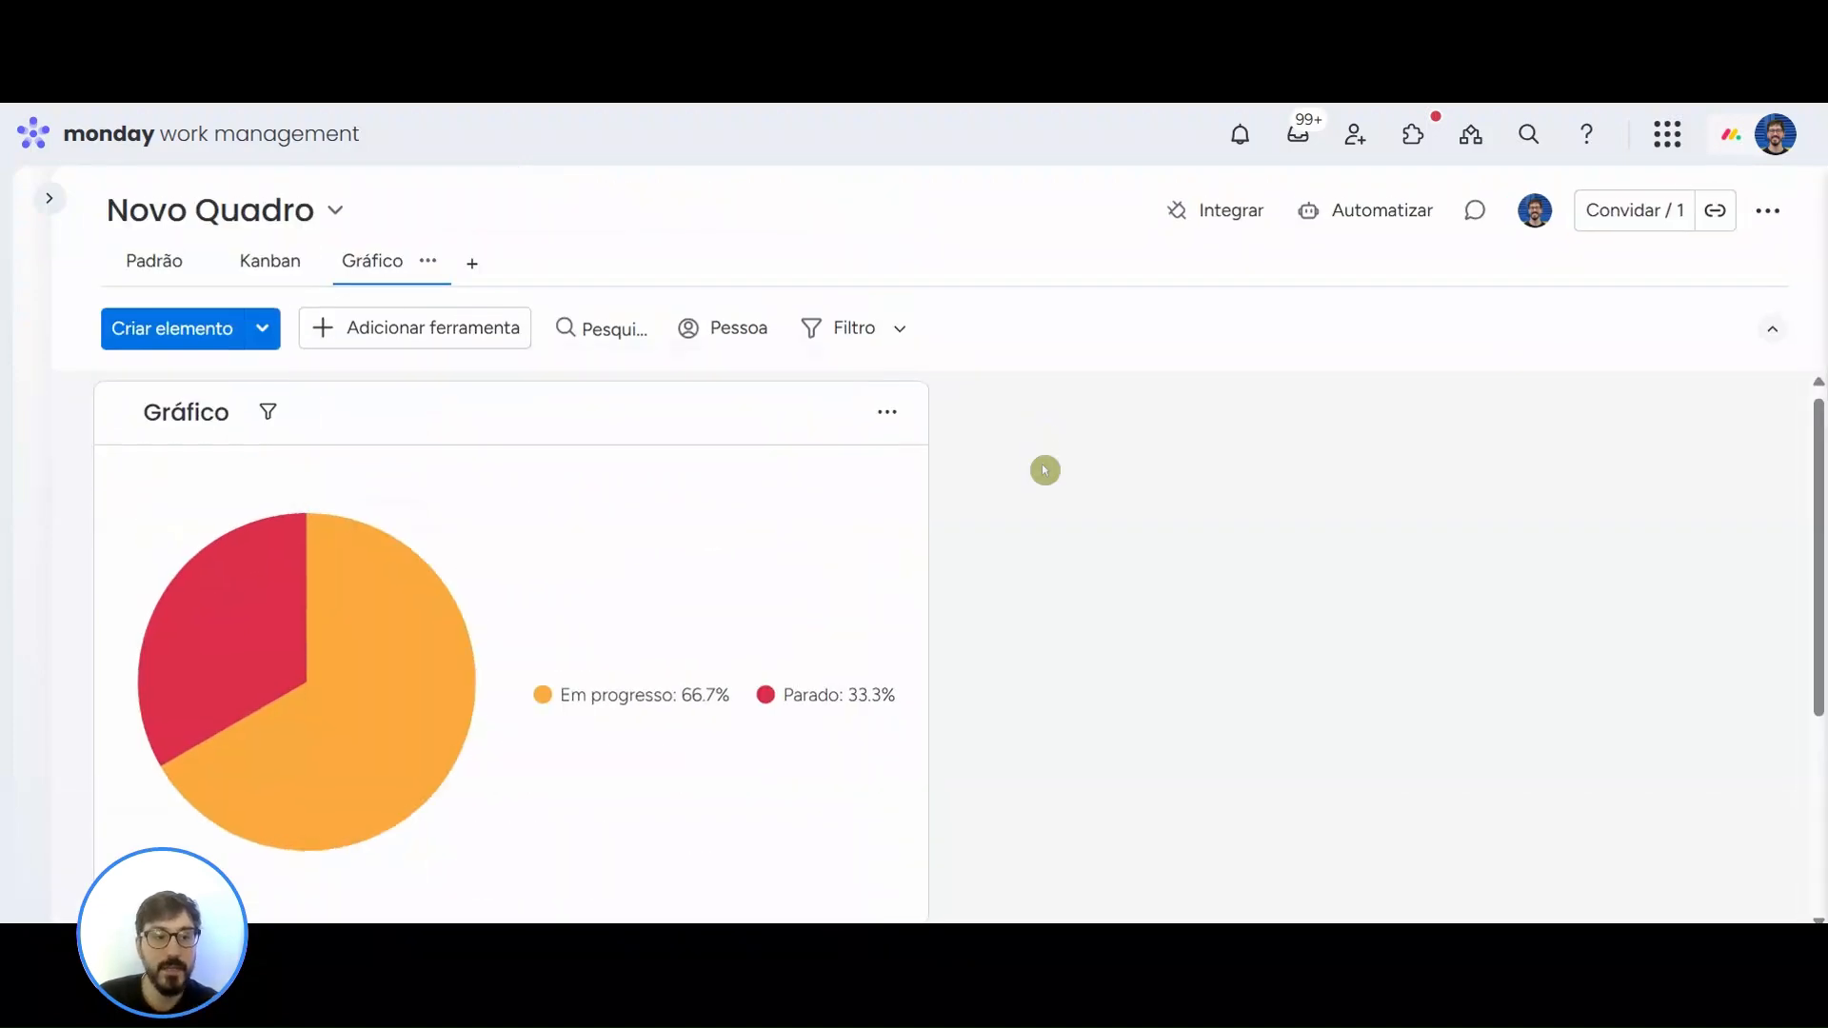